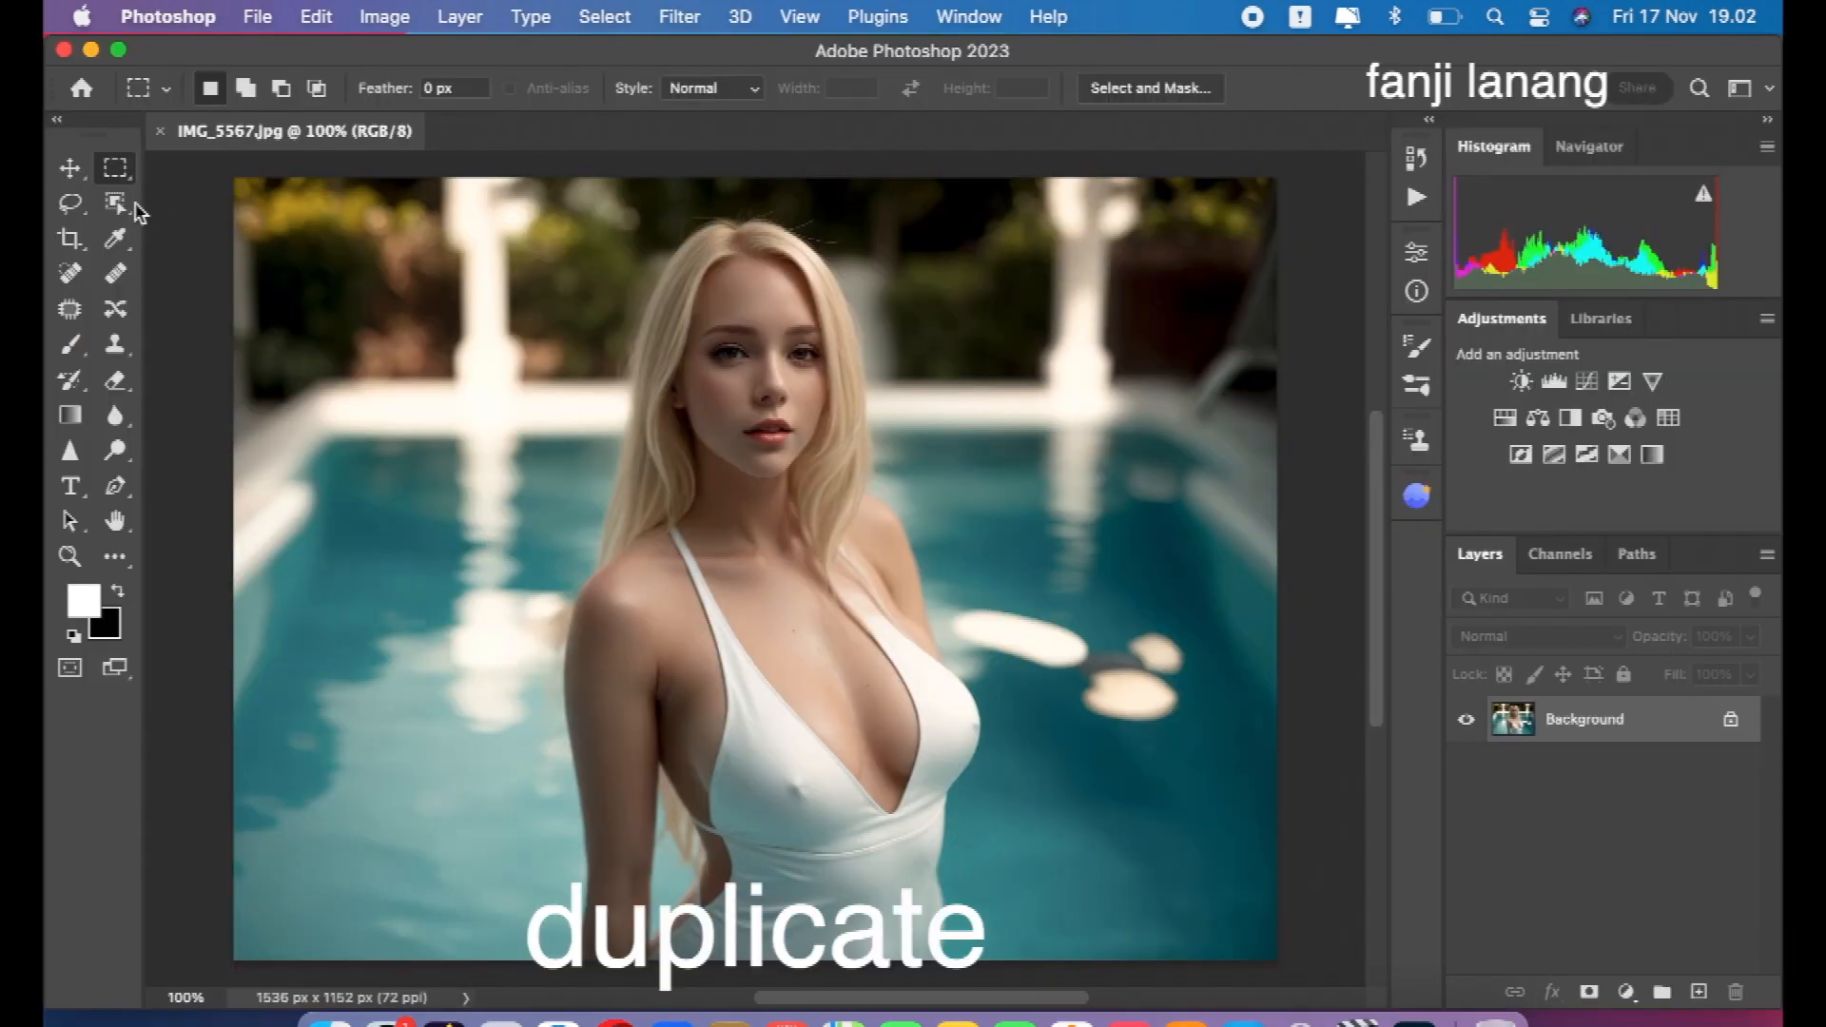
- Duplicate the Background layer and open the copy in the Camera Raw Filter
left_click(70, 168)
left_click_drag(1659, 738, 1698, 992)
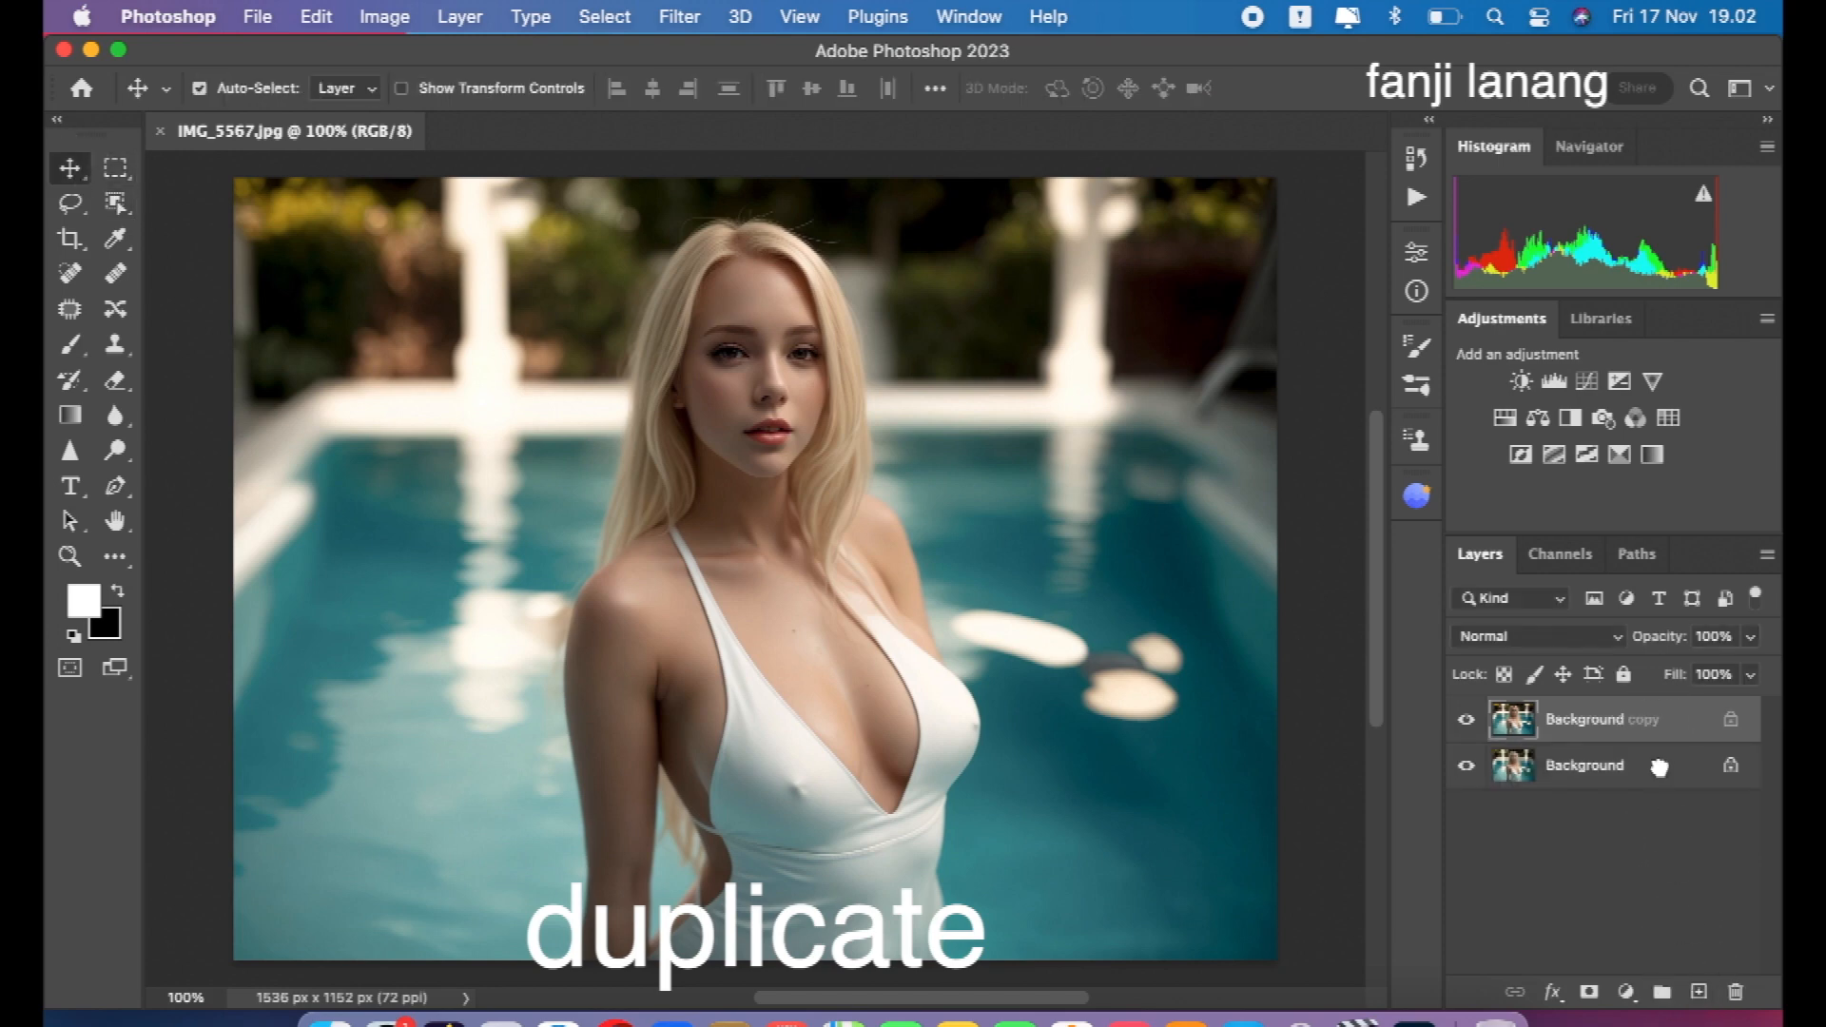
left_click(681, 17)
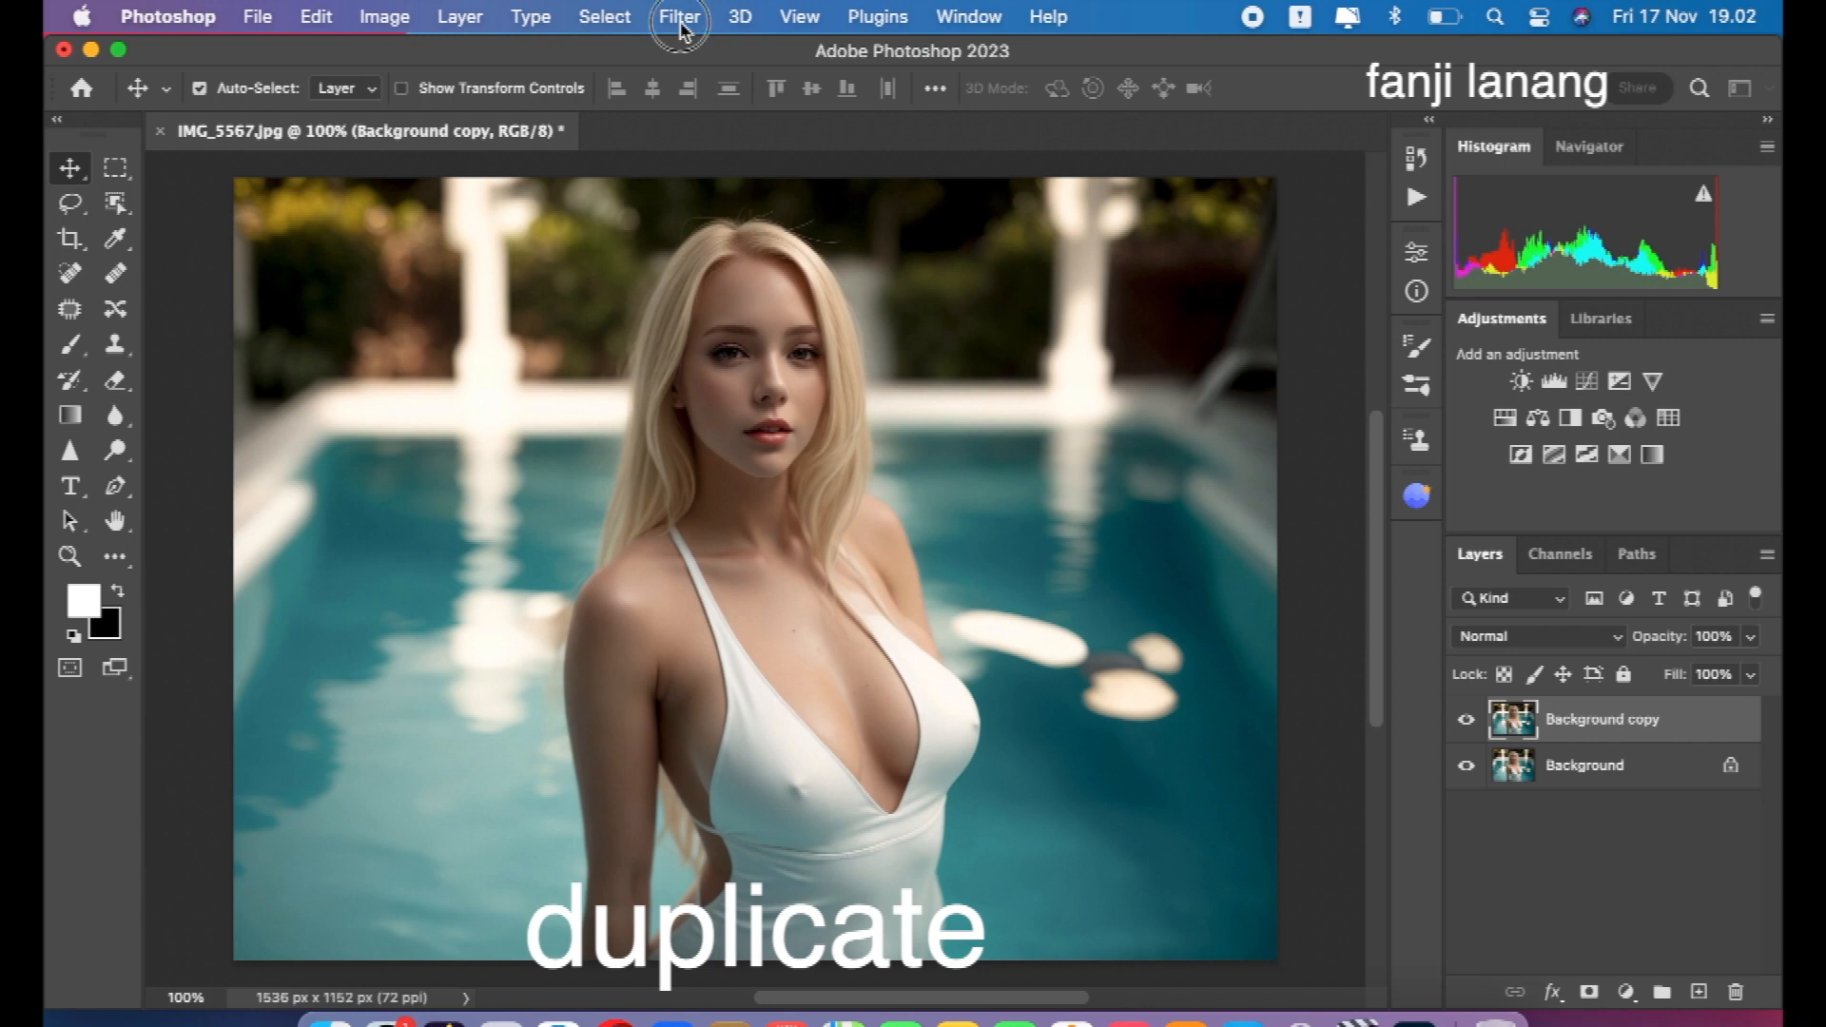
left_click(742, 220)
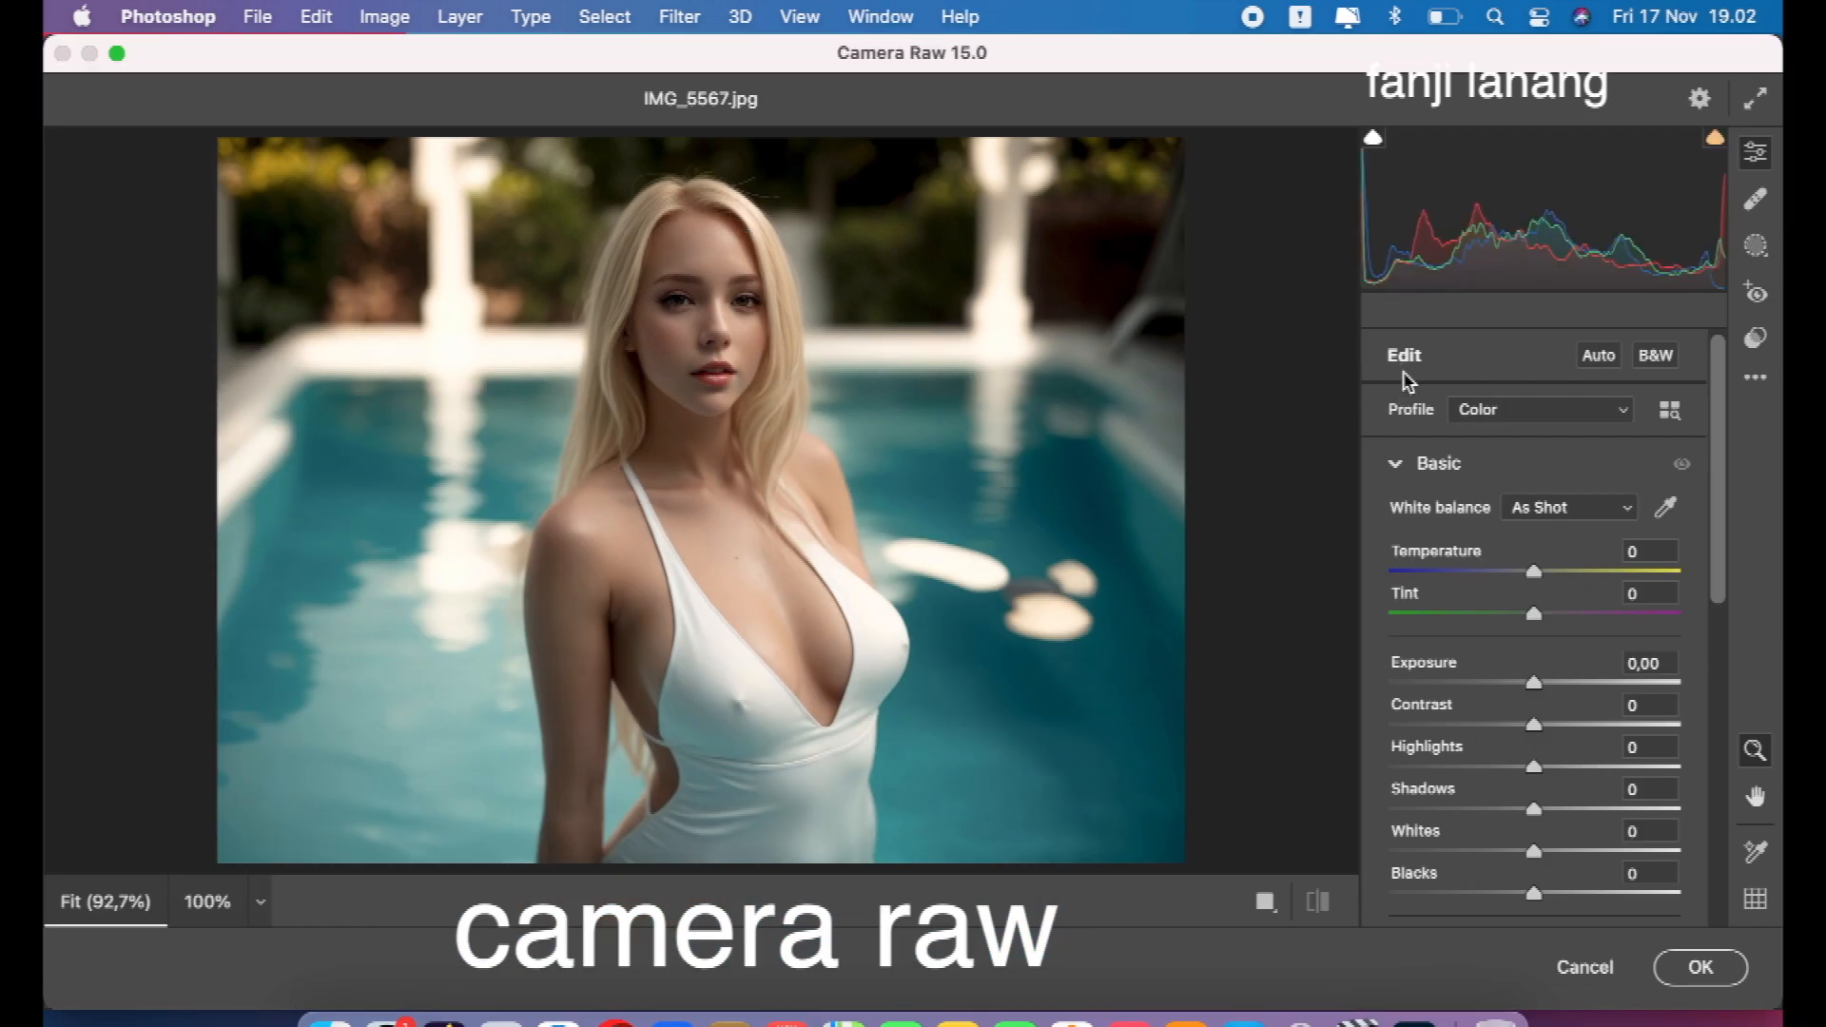
- Set the basic adjustments to Contrast +10, Highlights -67 and Blacks +60
left_click(1552, 728)
left_click_drag(1553, 730, 1438, 777)
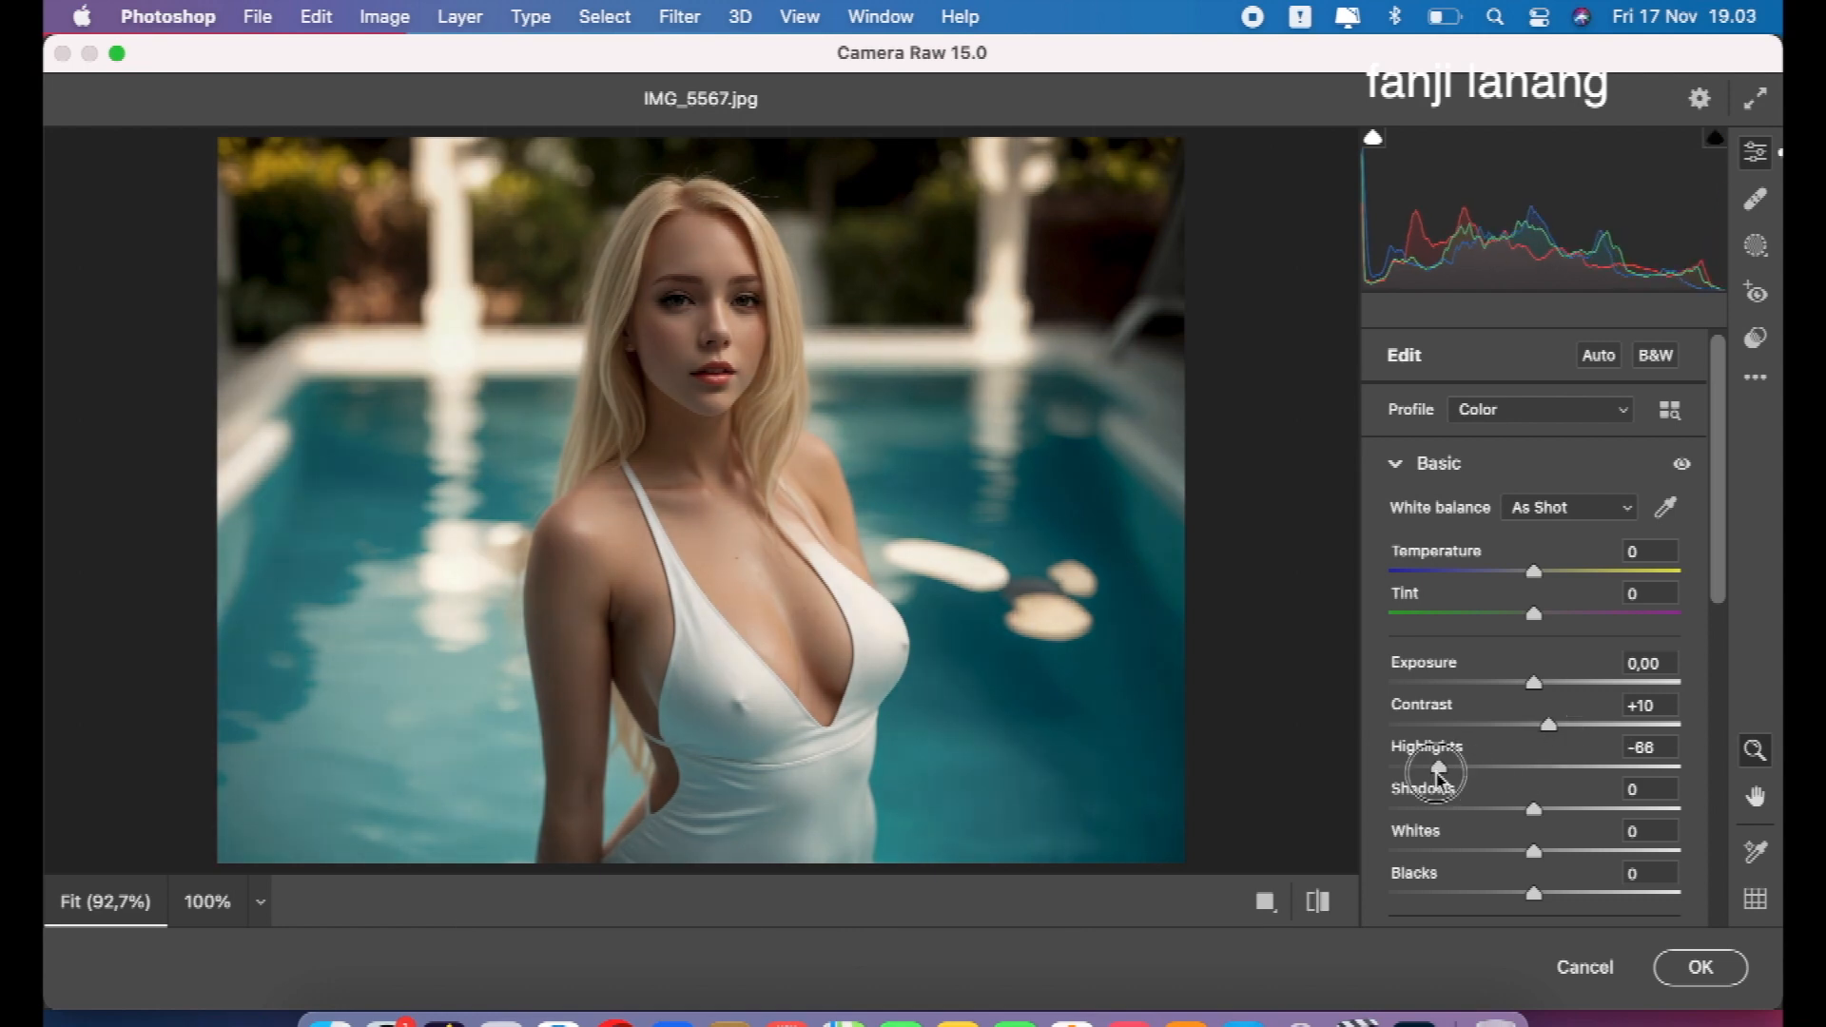
left_click_drag(1716, 583, 1717, 633)
left_click_drag(1527, 782, 1623, 786)
left_click_drag(1717, 588, 1748, 433)
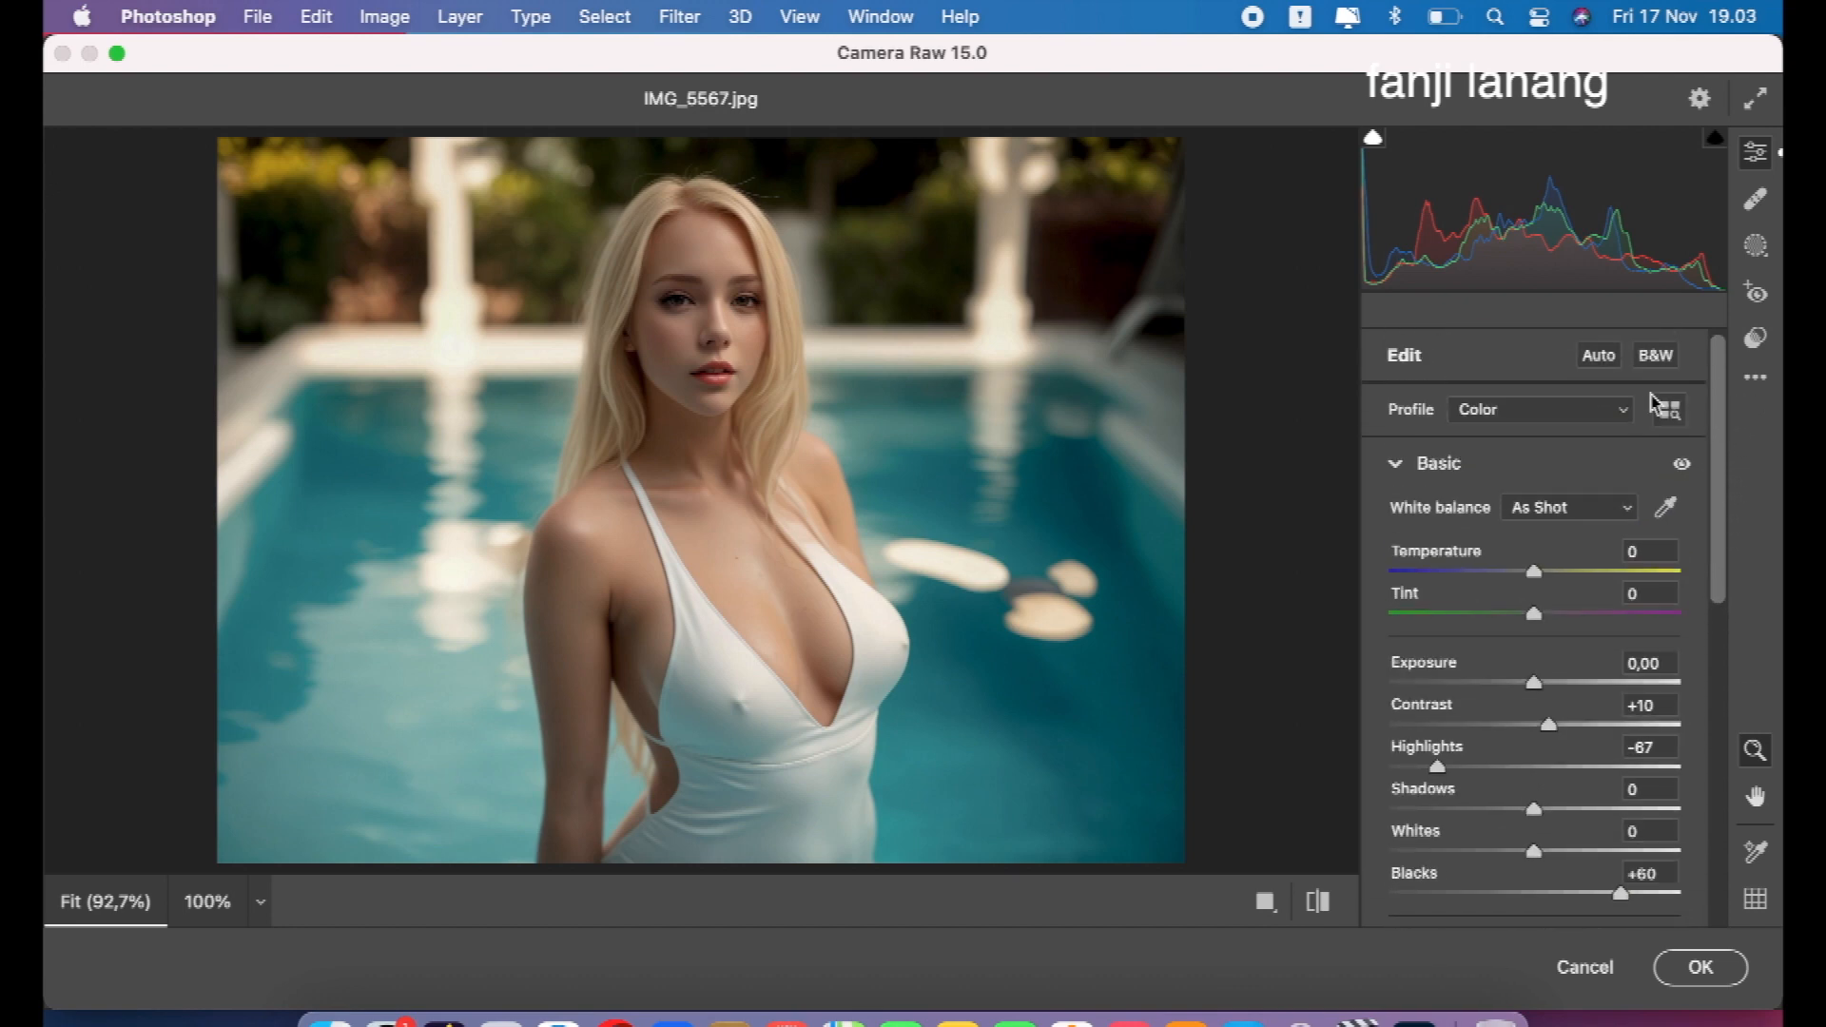
left_click(1397, 464)
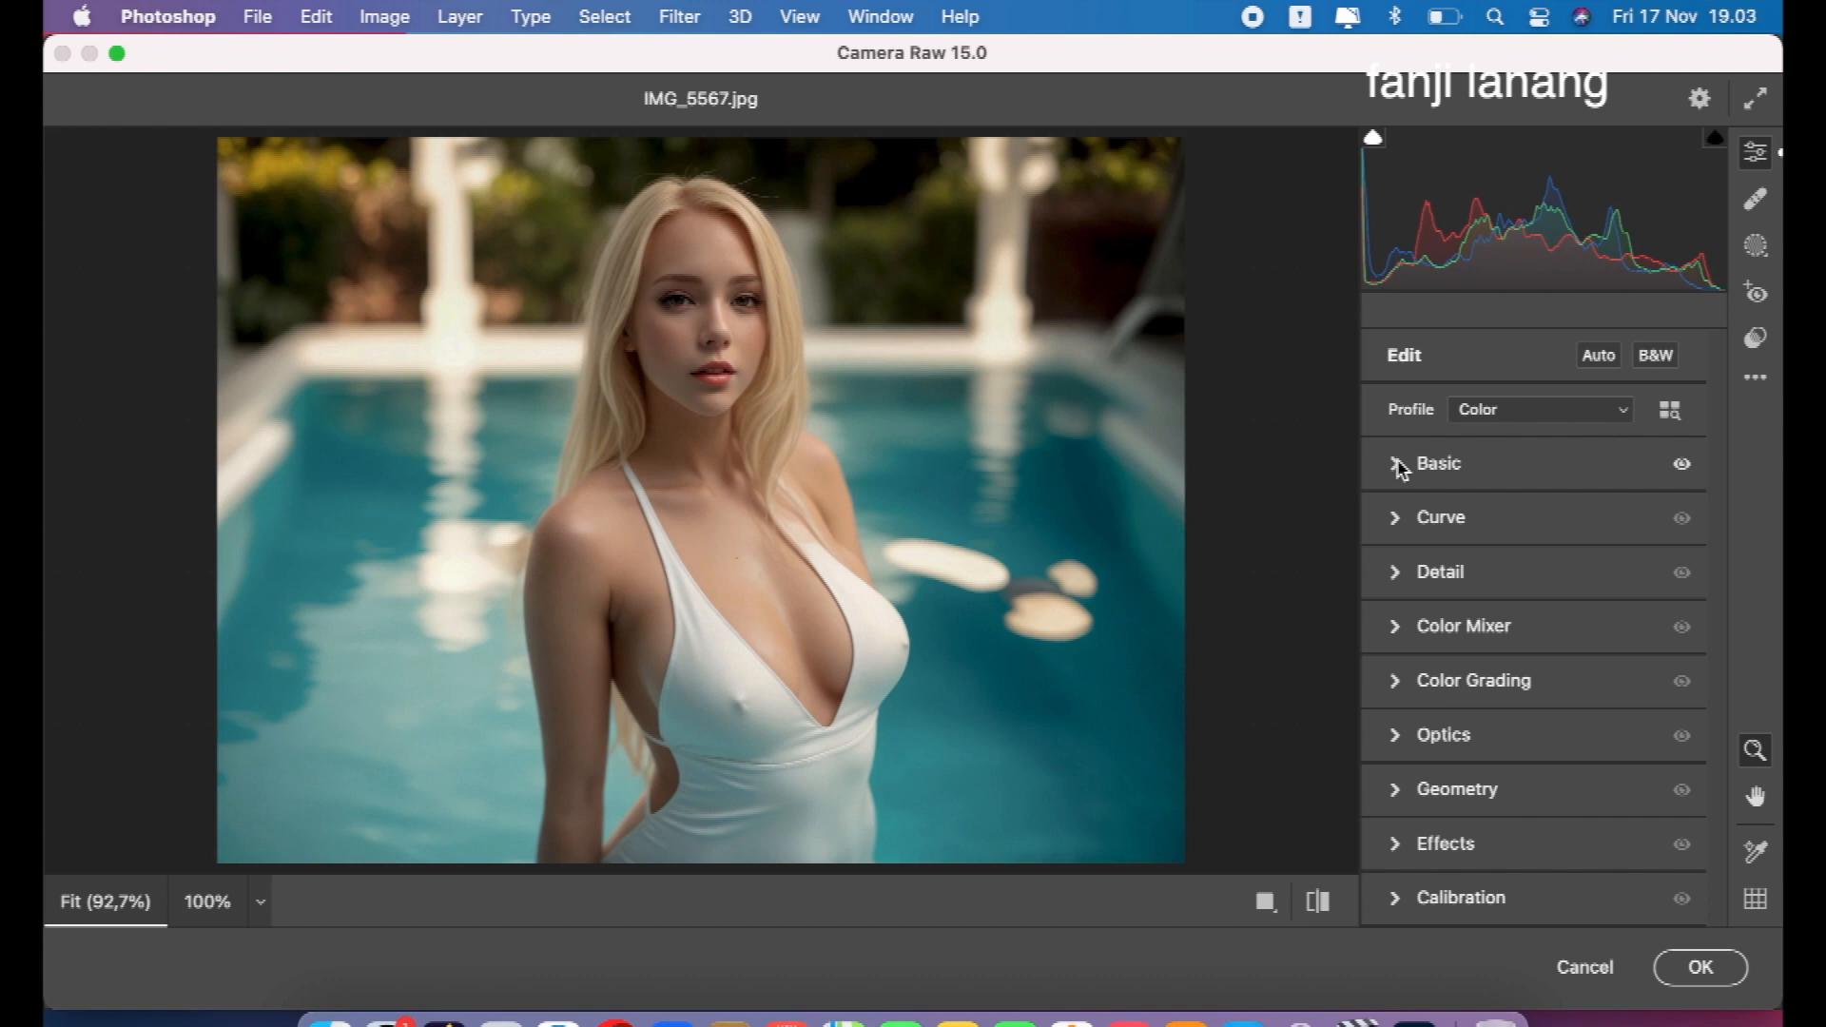
- Lower the white point of the blue channel's curve to an output of 237
left_click(1394, 521)
left_click(1589, 397)
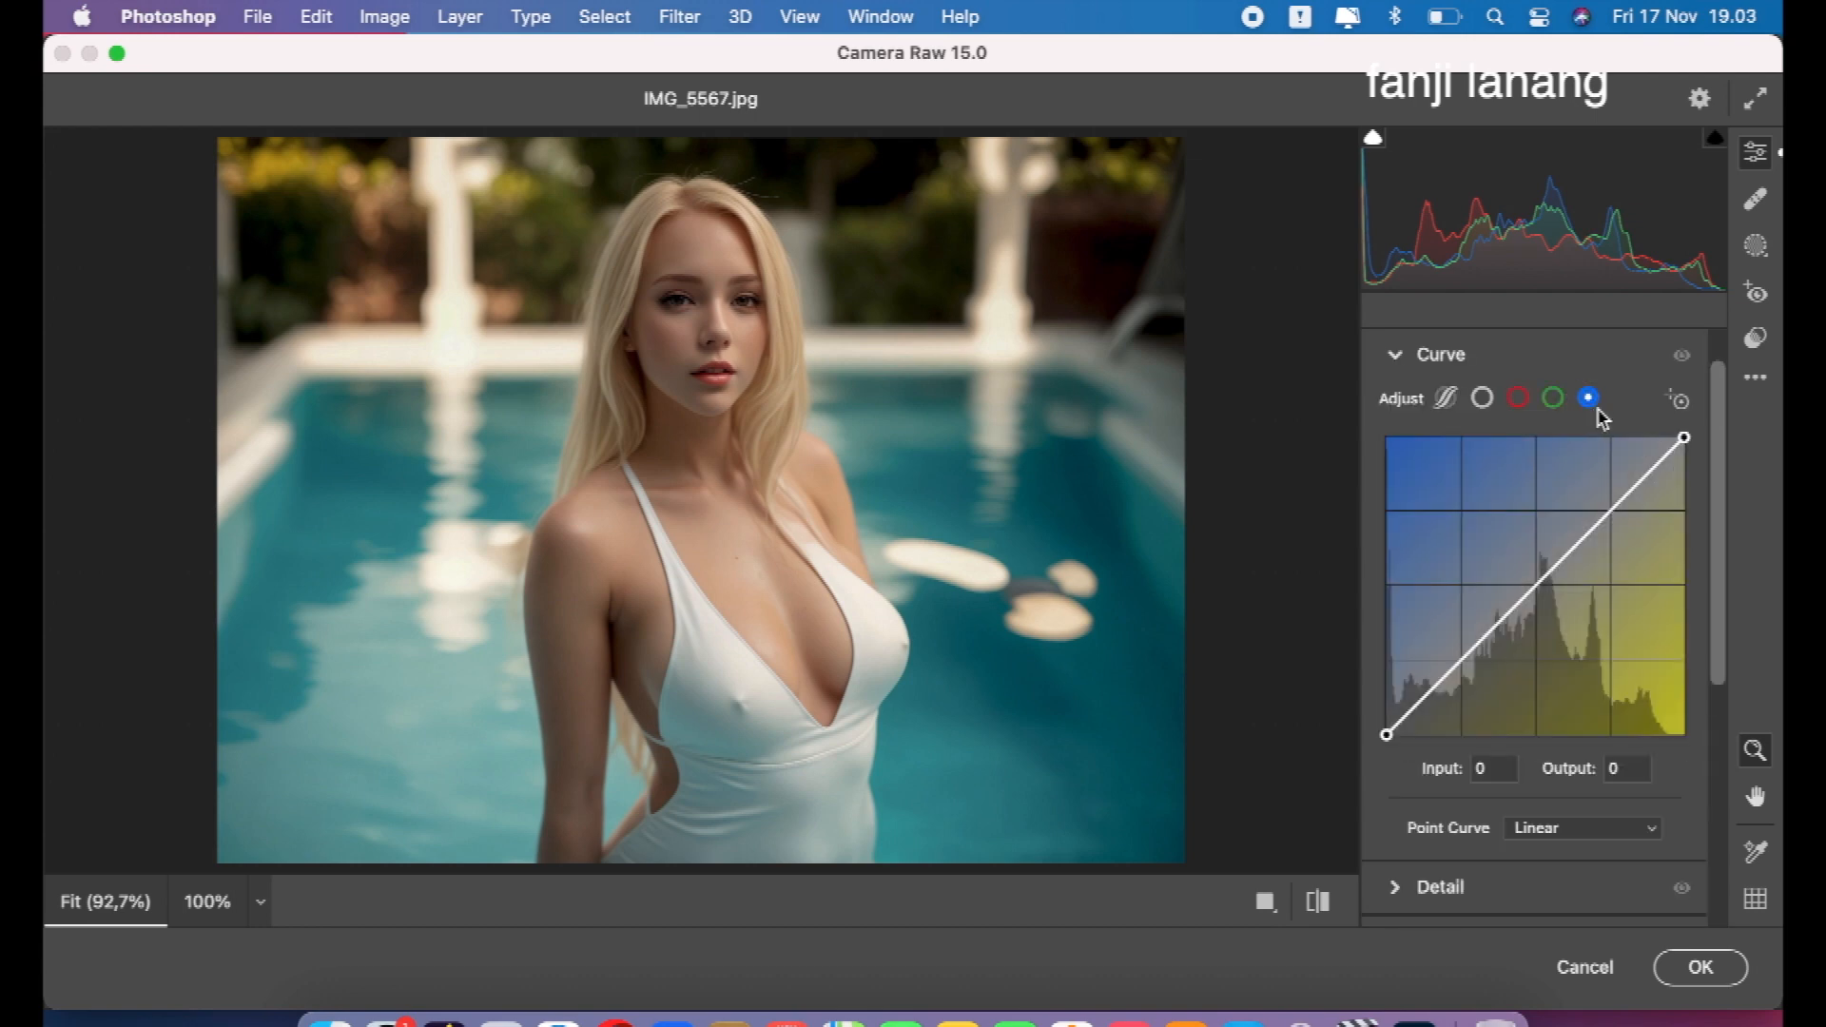
left_click_drag(1680, 436, 1683, 458)
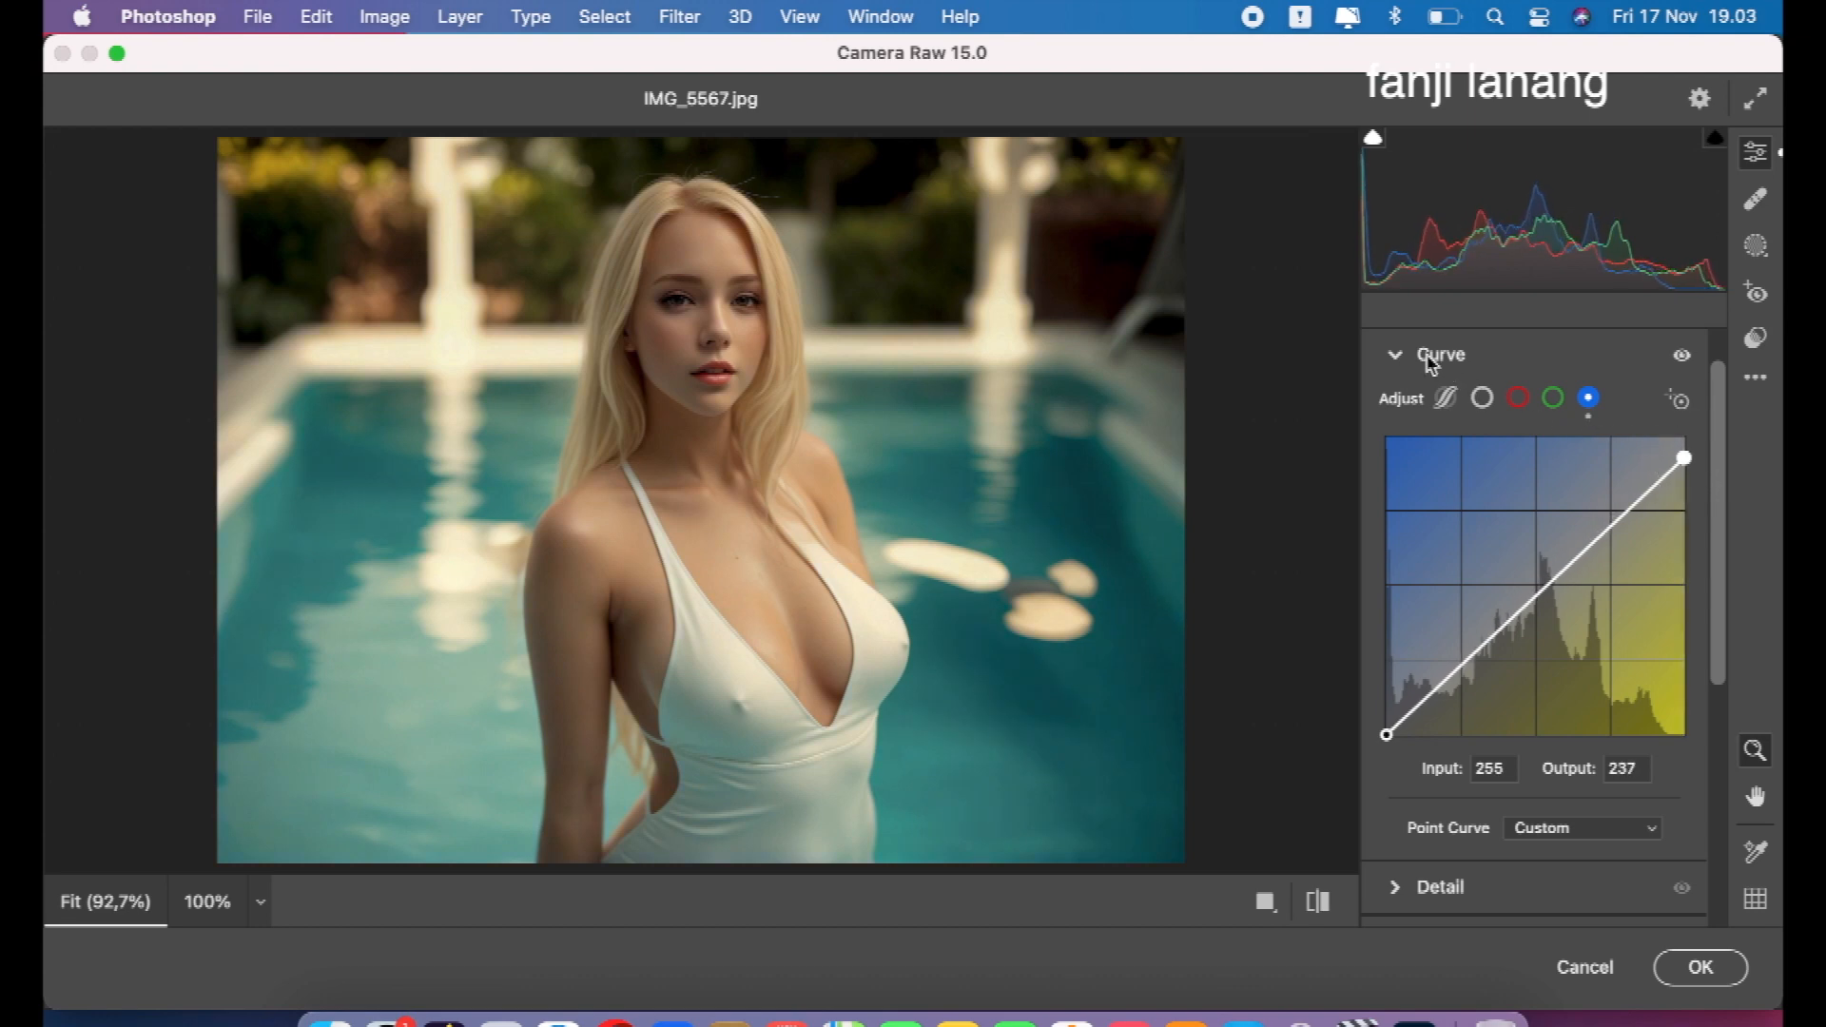
- Shape the main point curve with a shadow anchor point, a raised midtone point and the black point lifted to output 11
left_click(1481, 397)
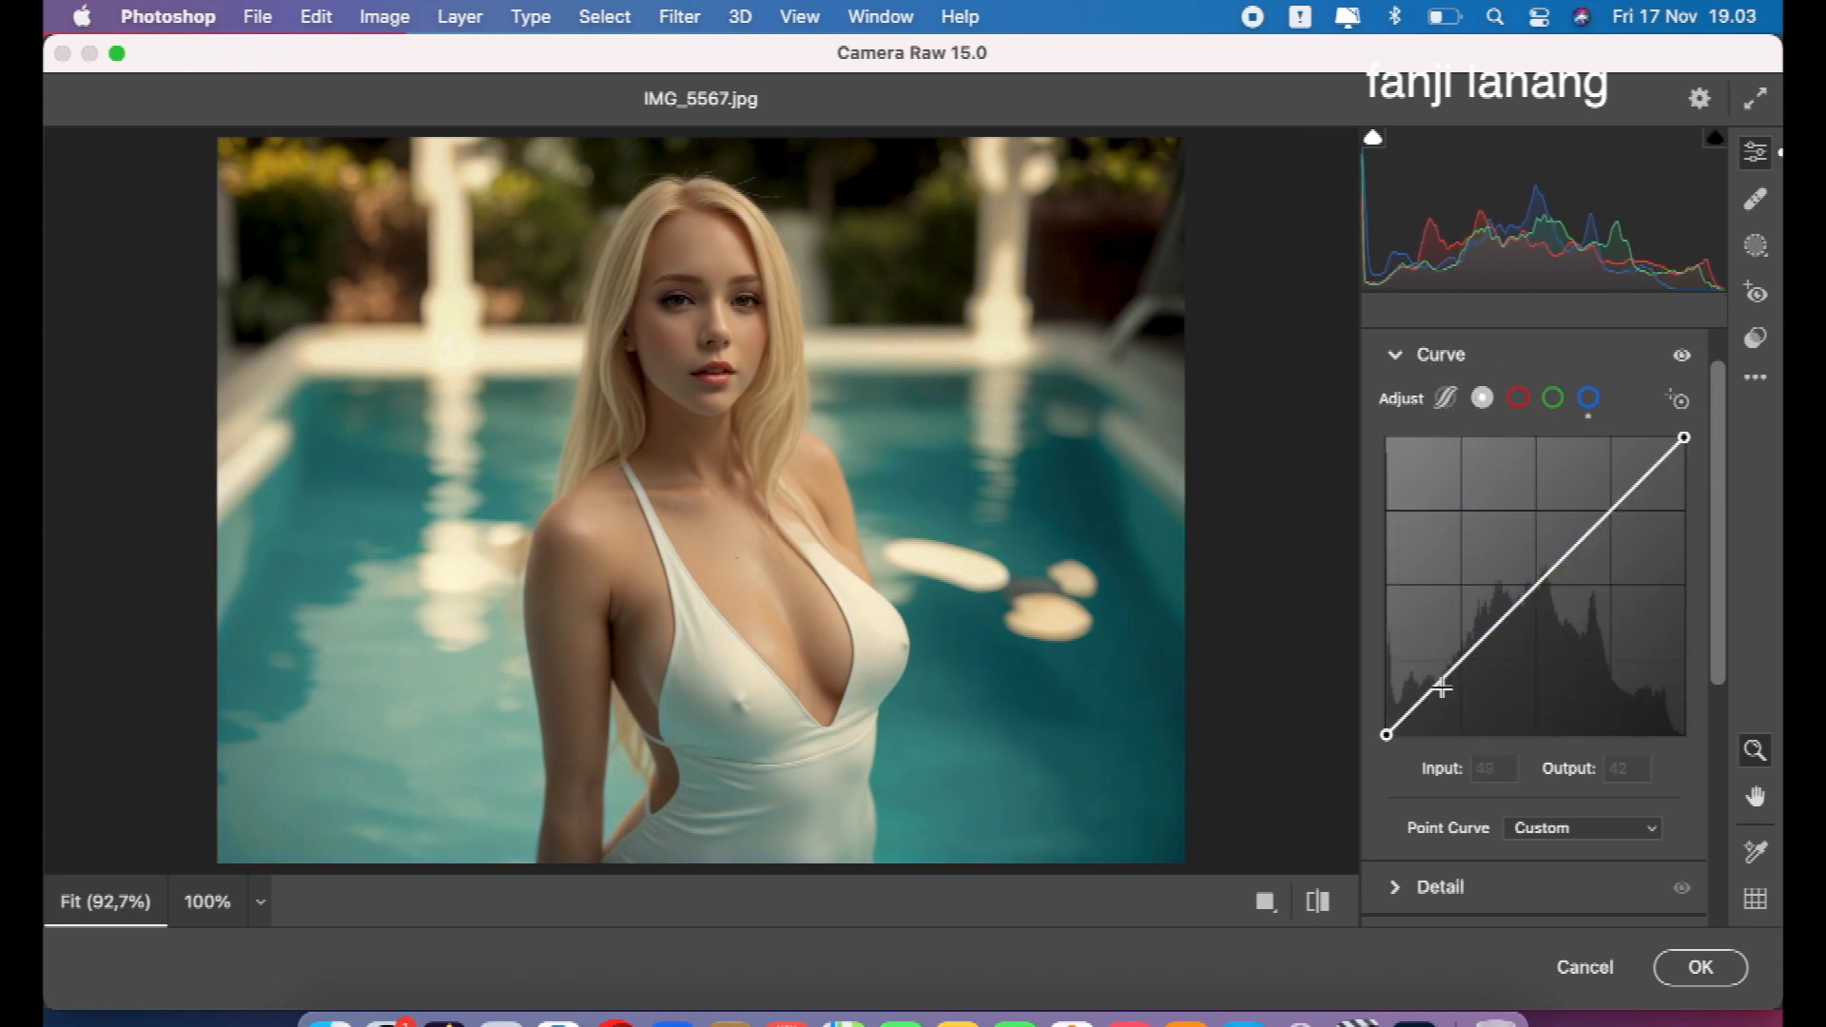
left_click(1459, 663)
left_click_drag(1534, 586, 1541, 566)
left_click_drag(1386, 733, 1385, 721)
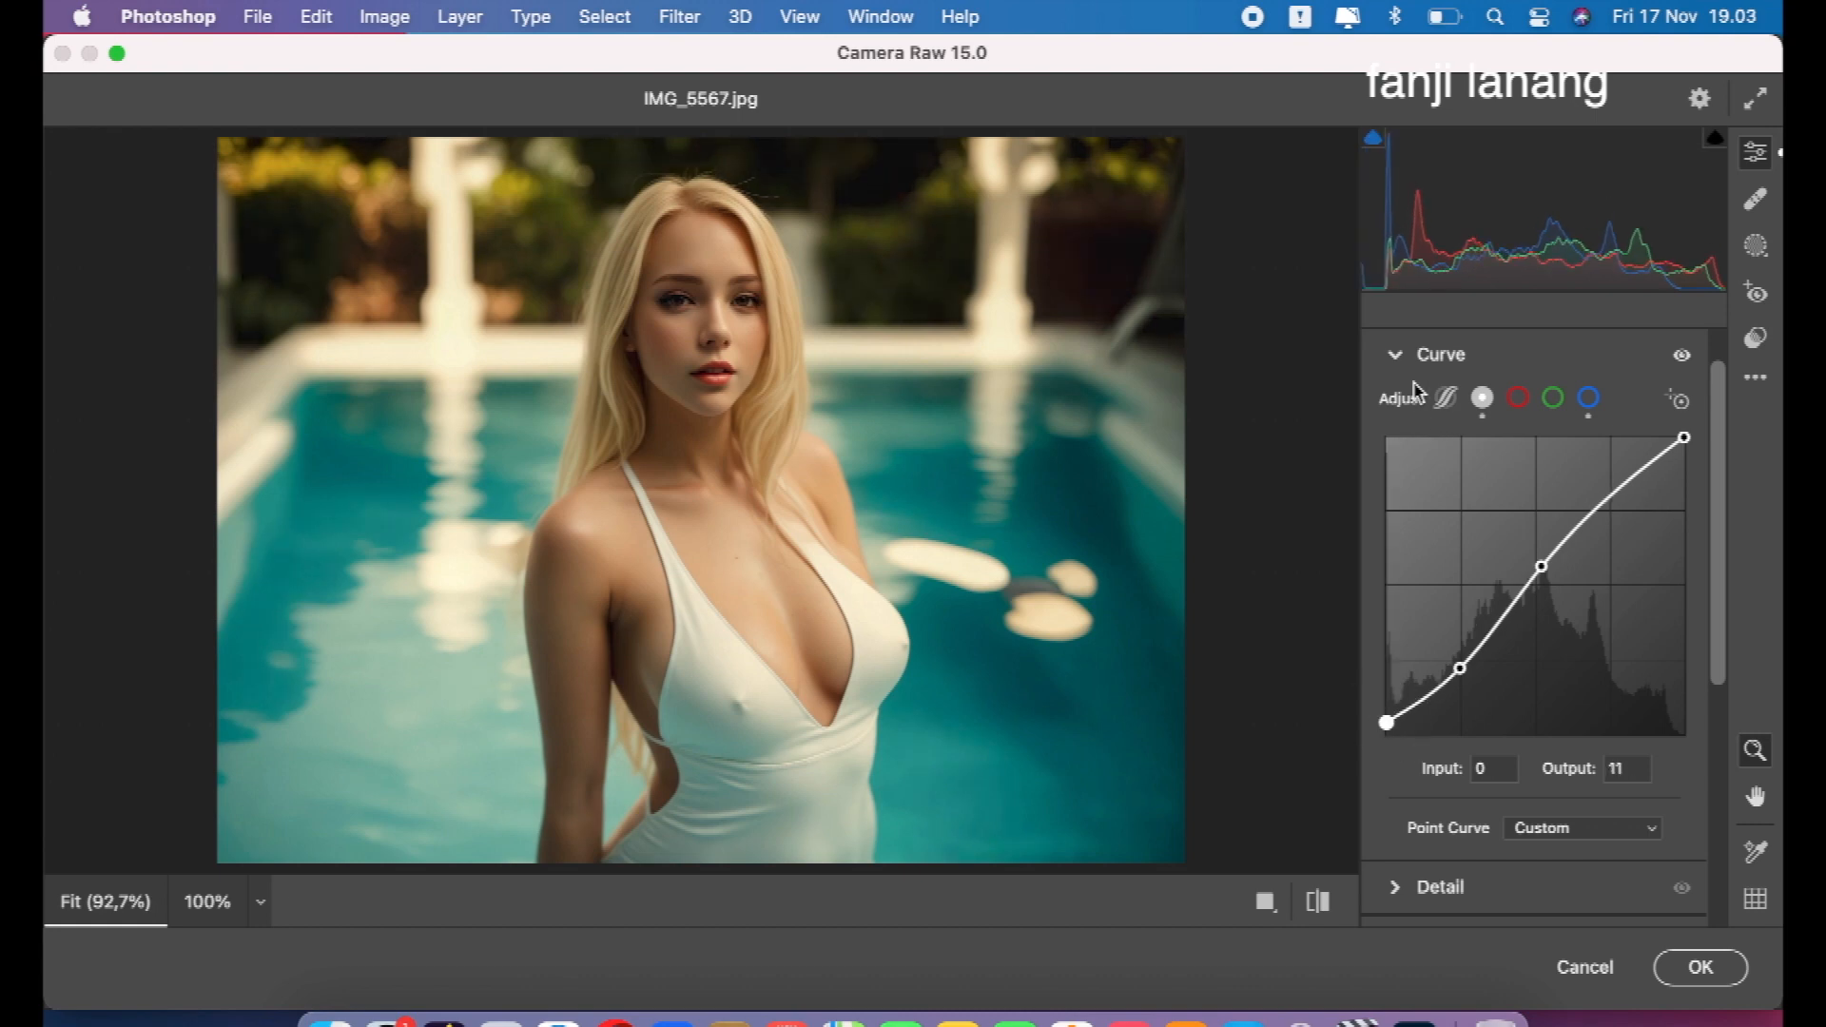
left_click(1397, 357)
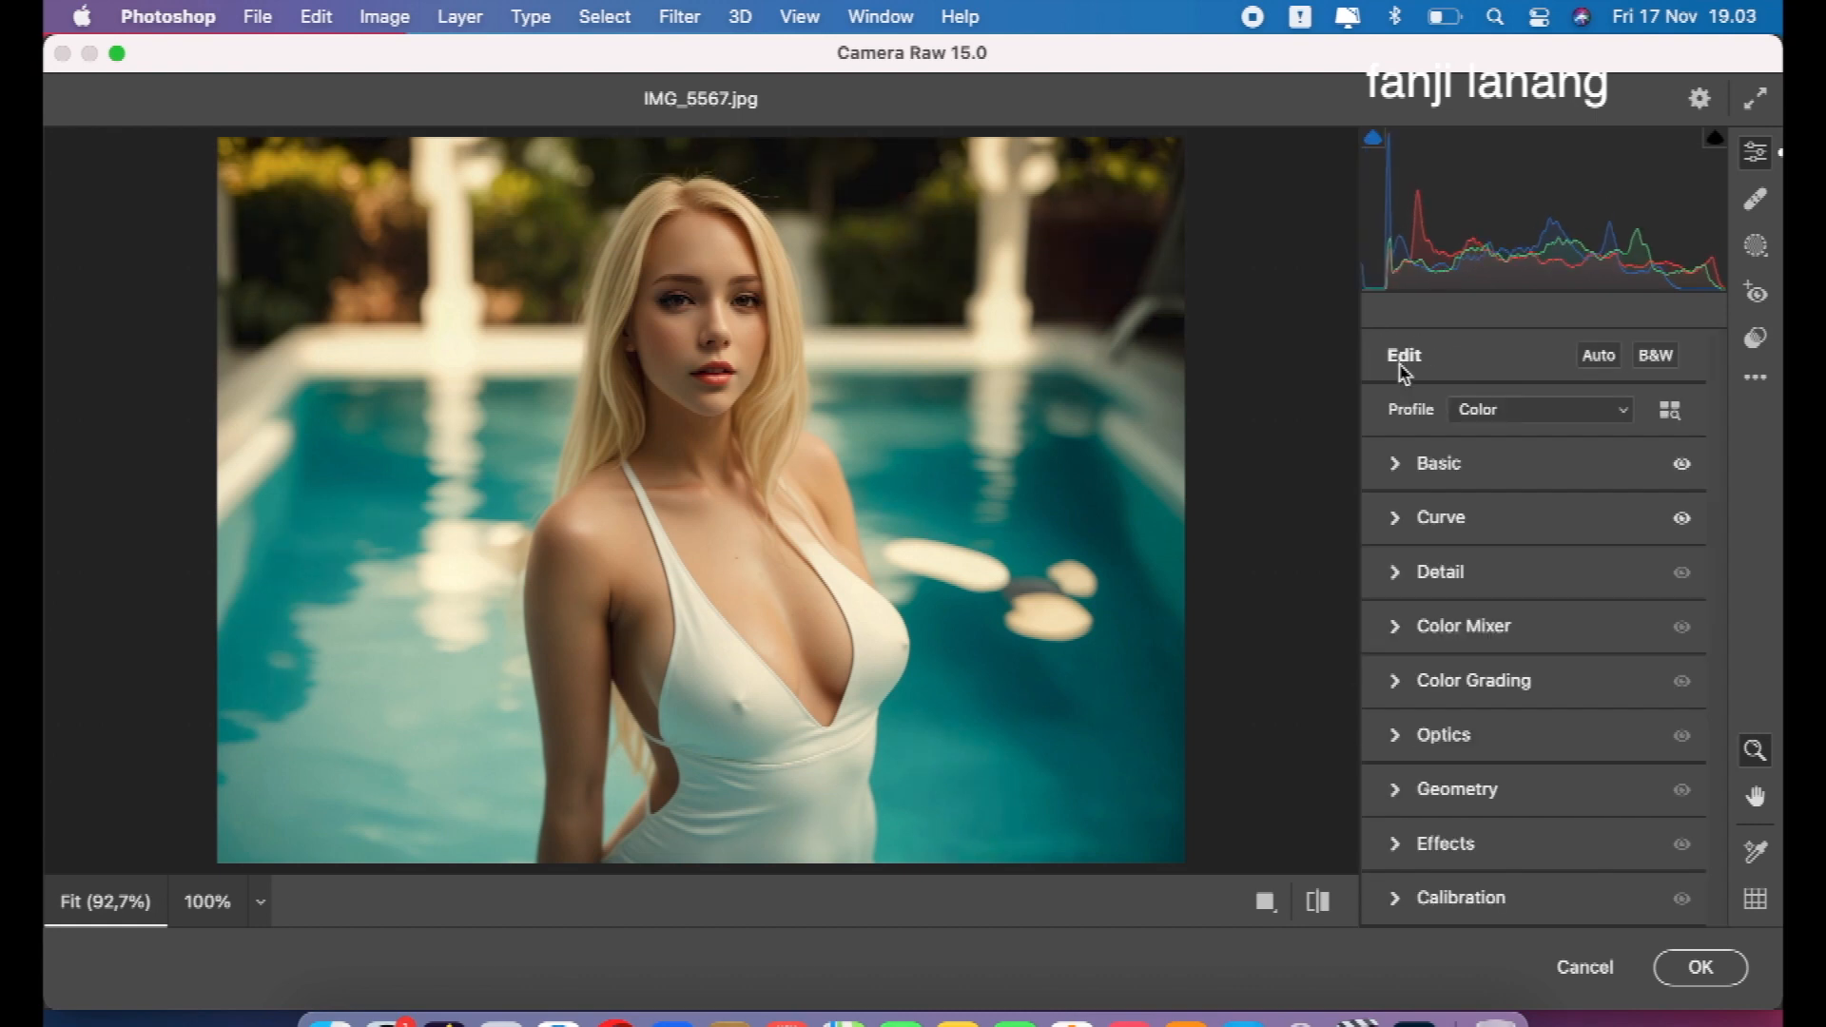
- Set the Color Mixer hues to Greens +41, Aquas +43 and Blues -12
left_click(1409, 628)
left_click(1404, 488)
left_click_drag(1549, 726, 1589, 717)
left_click(1518, 772)
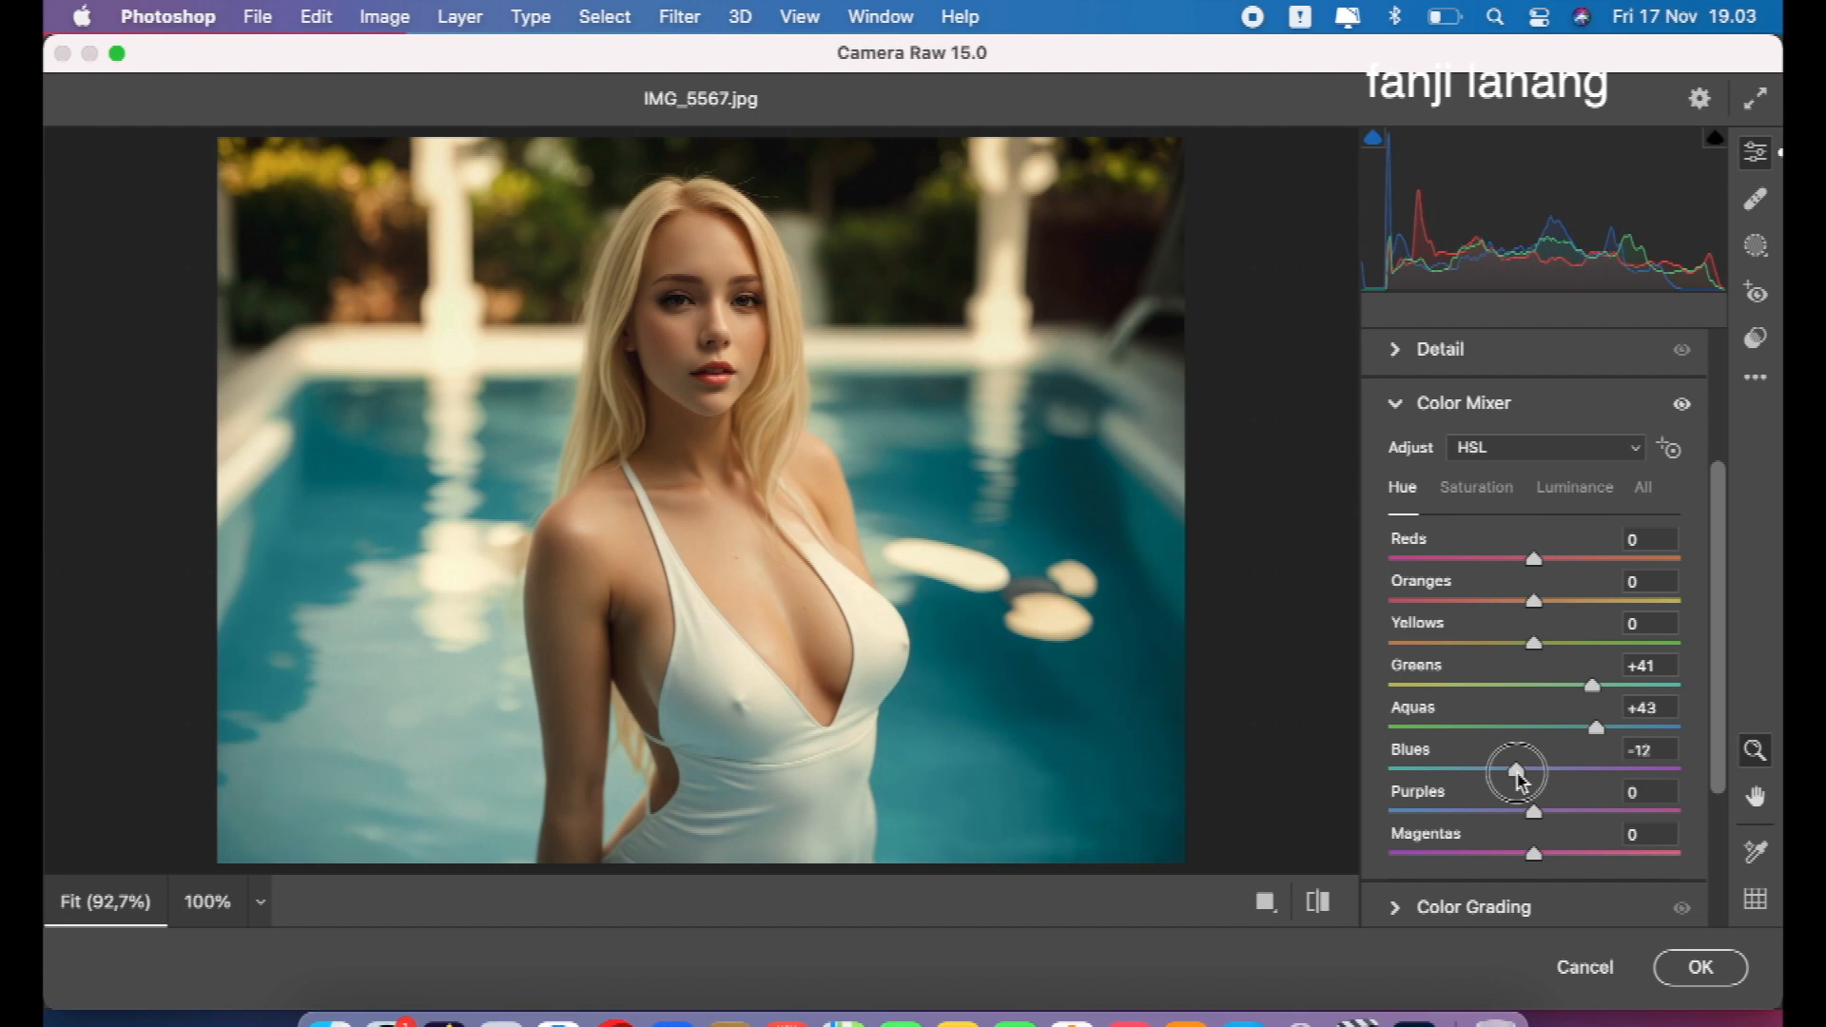
- Slightly lower the Color Mixer saturation of Aquas and set the Oranges luminance to +20
left_click(1489, 490)
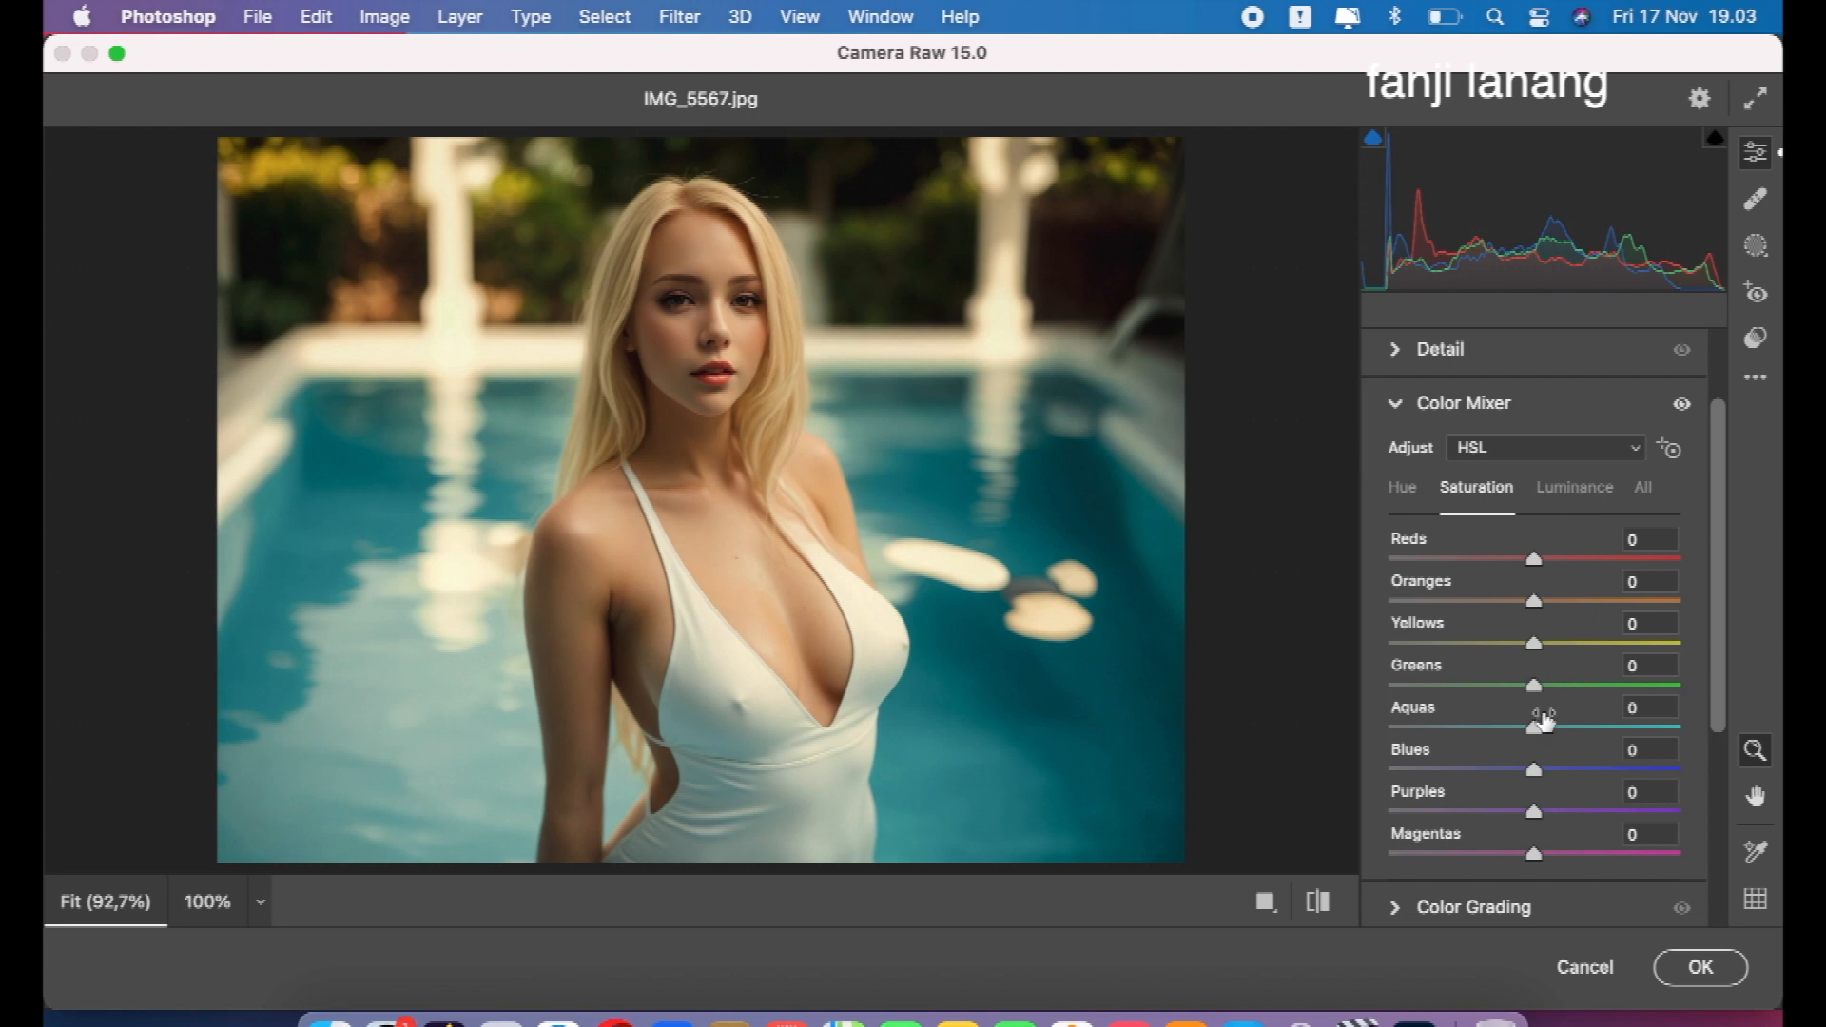
left_click_drag(1520, 728, 1512, 730)
left_click(1573, 491)
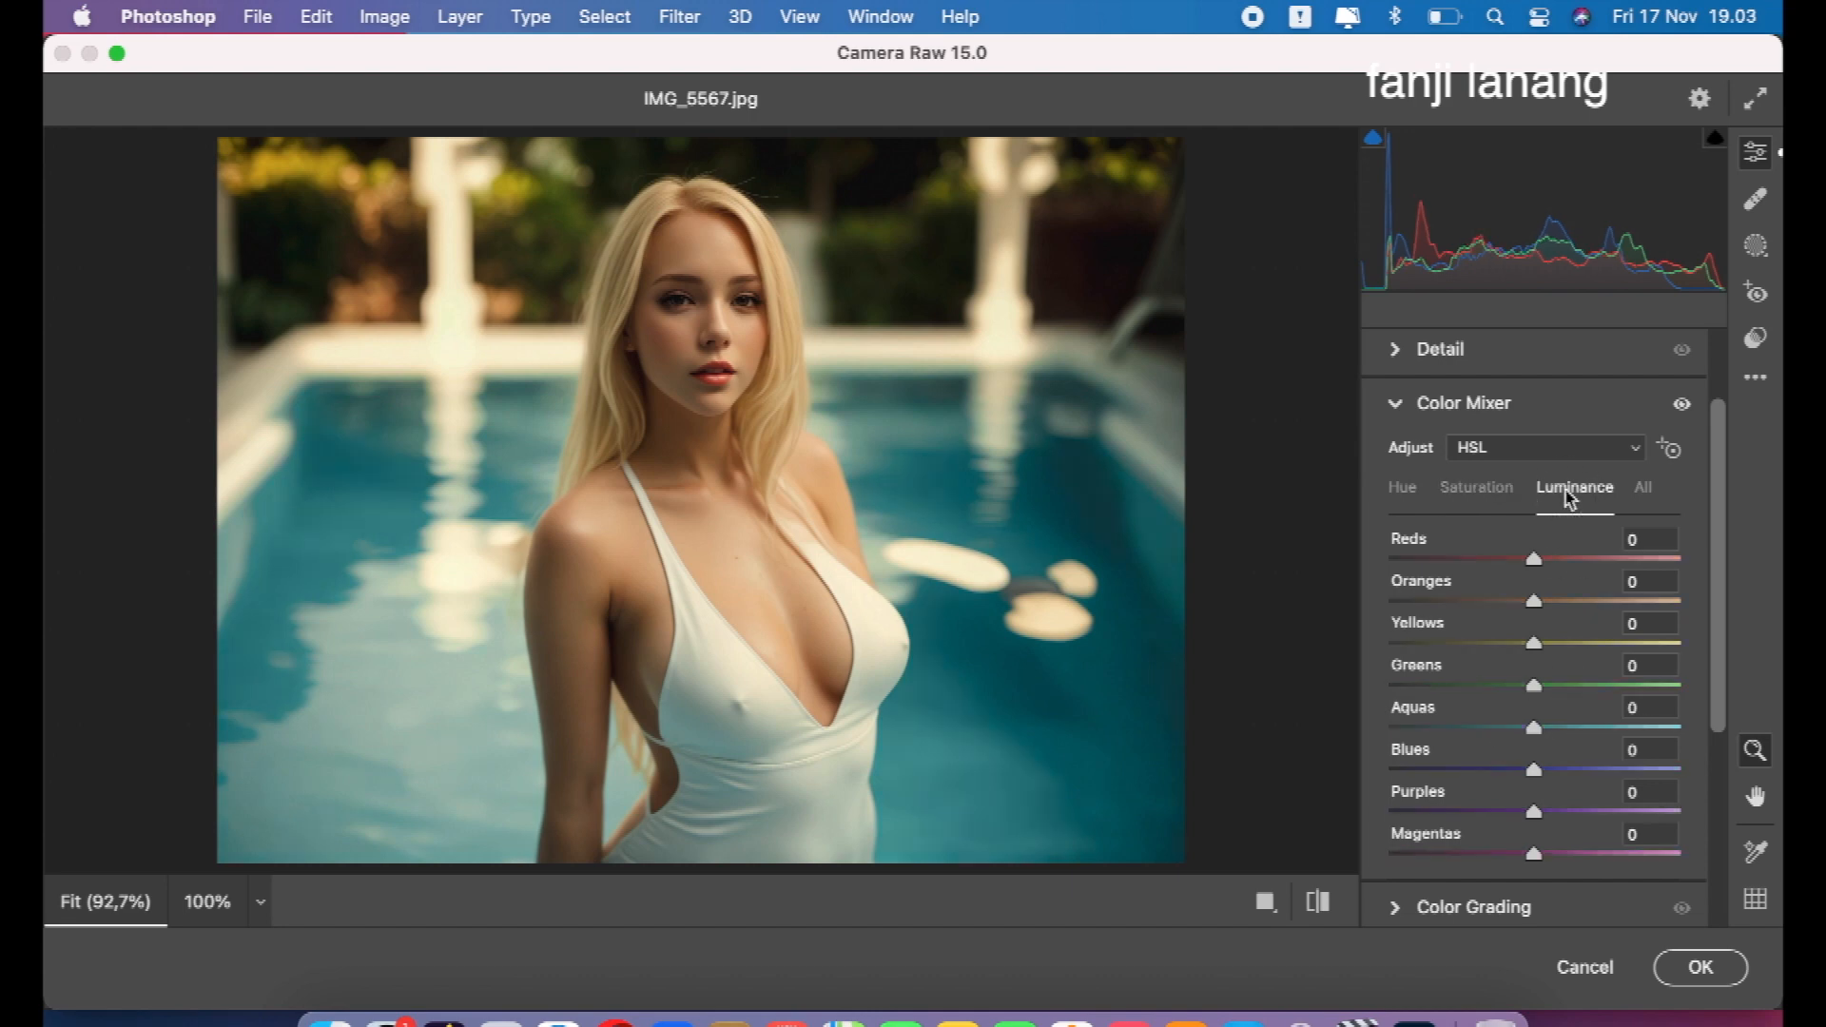
left_click(1564, 600)
left_click_drag(1563, 597, 1562, 605)
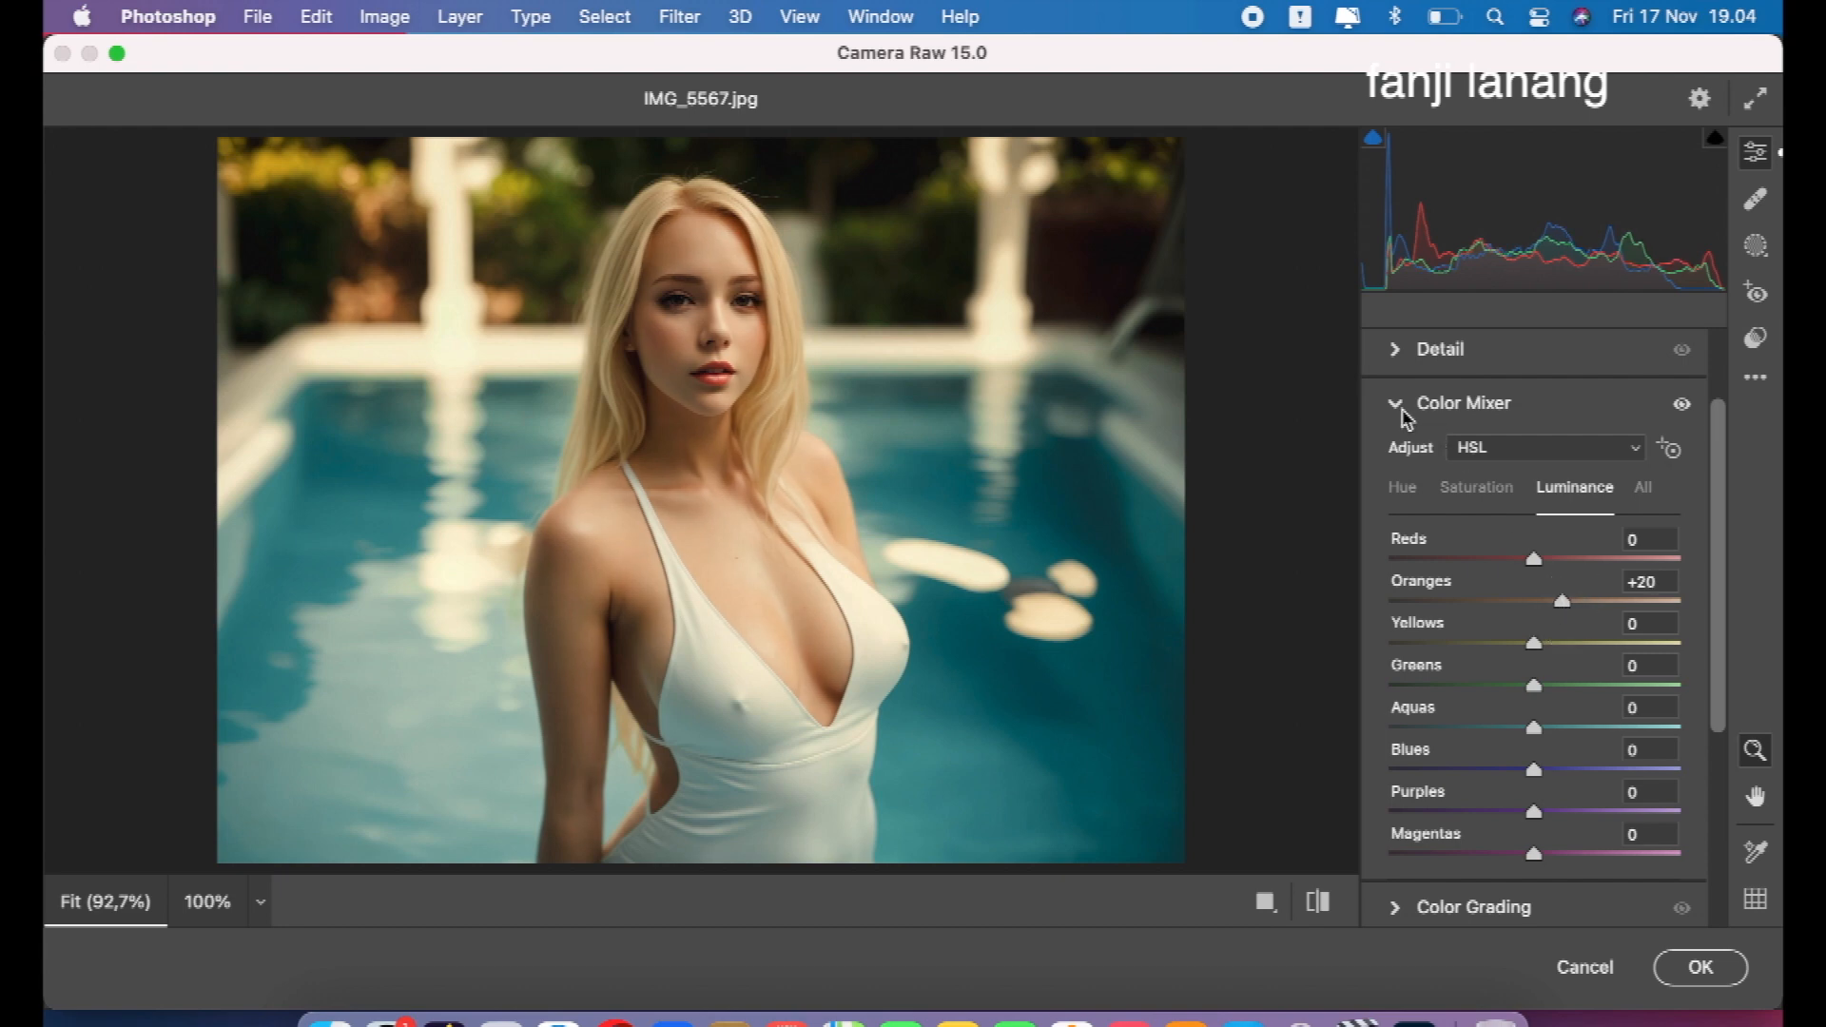
left_click(1404, 416)
- Set Shadows to +40 in the basic adjustments
left_click(1402, 462)
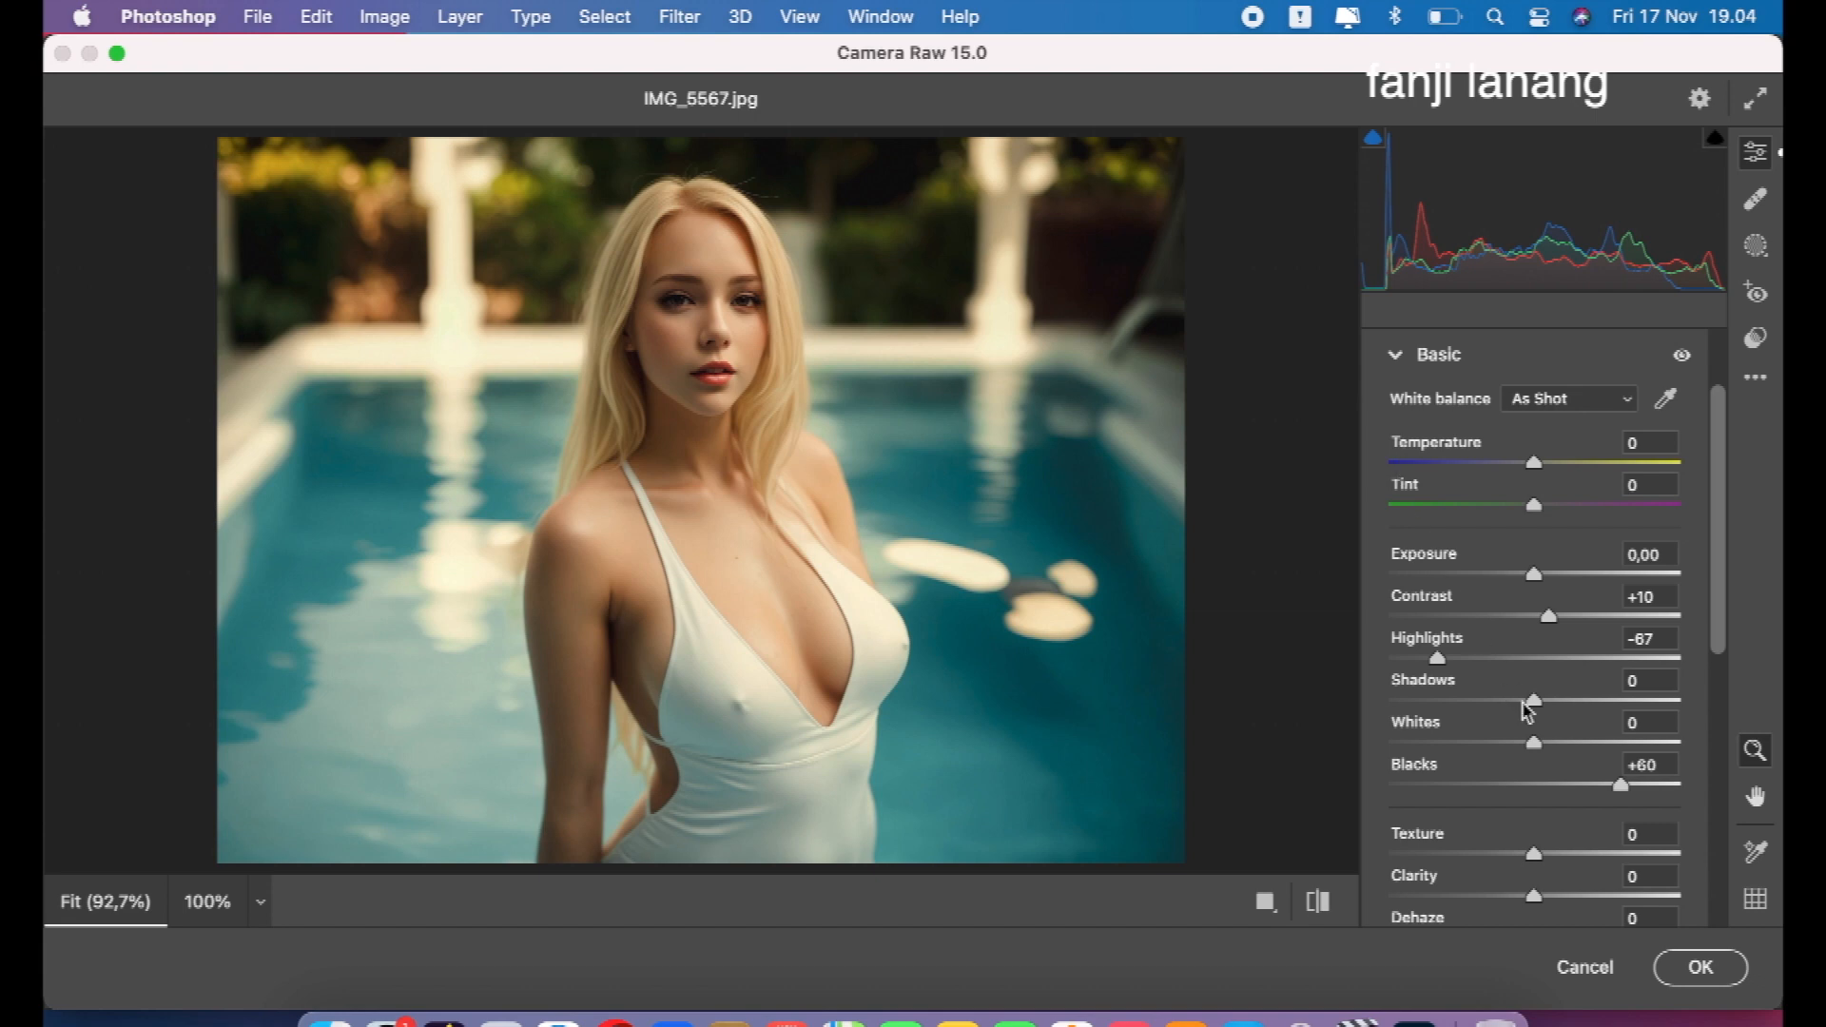
left_click_drag(1546, 708, 1594, 727)
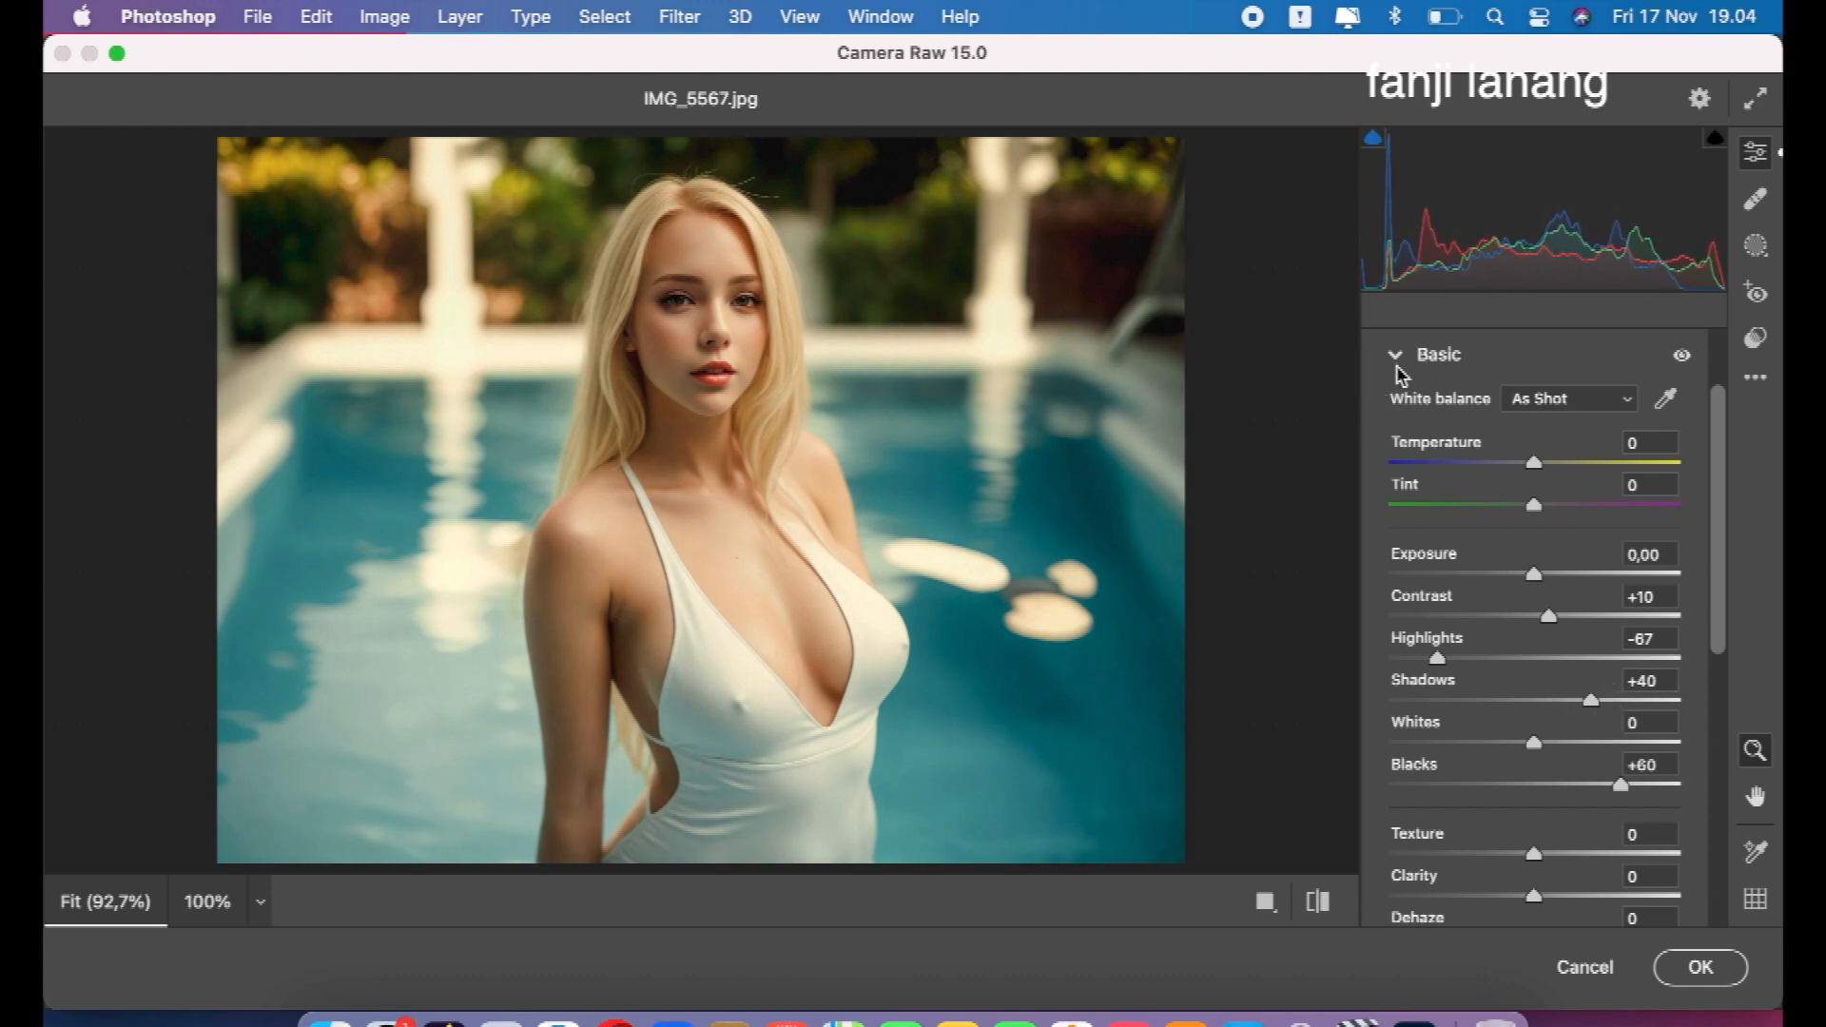
left_click(1396, 360)
- Add a slight negative Vignette in the Optics settings
left_click(1401, 741)
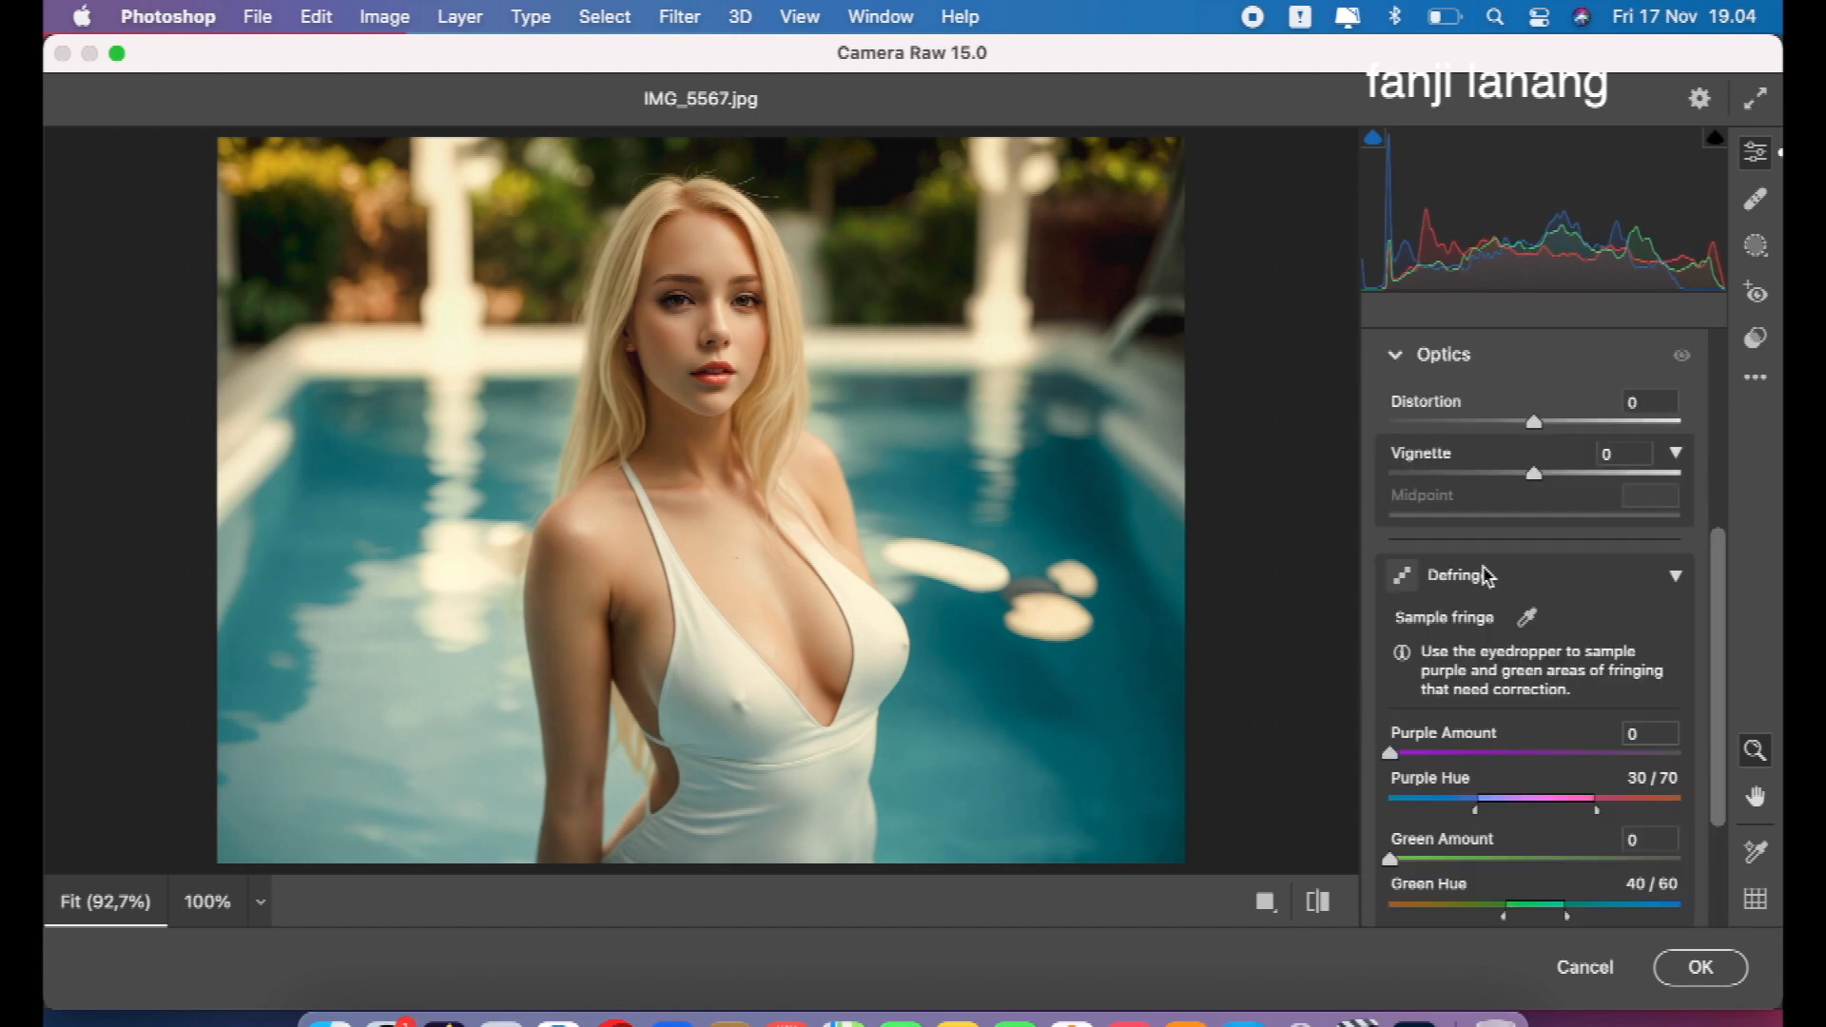
left_click(1510, 474)
left_click(1397, 359)
- Set the Calibration hues to Red Primary +100, Green Primary +100 and Blue Primary -35
left_click(1397, 896)
left_click_drag(1568, 607, 1765, 615)
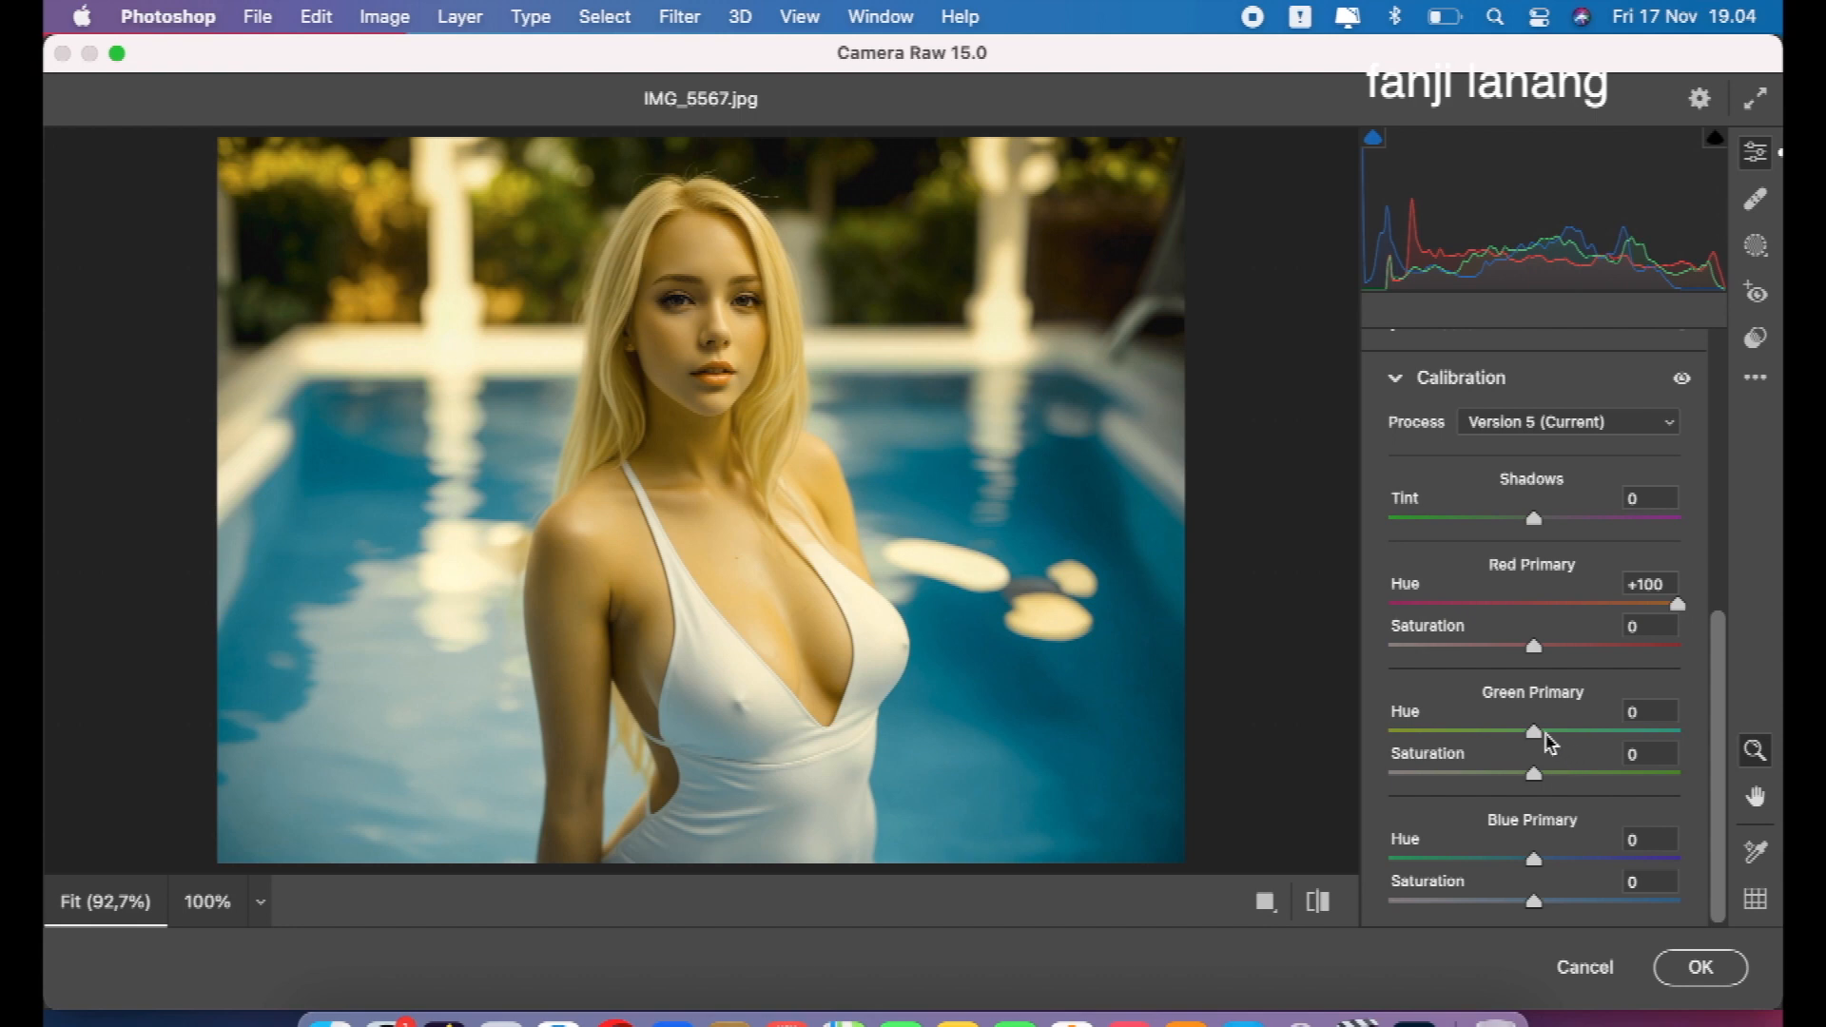
left_click_drag(1533, 731, 1765, 738)
mouse_move(1514, 862)
left_mouse_down()
mouse_move(1459, 860)
mouse_move(1483, 861)
left_mouse_up()
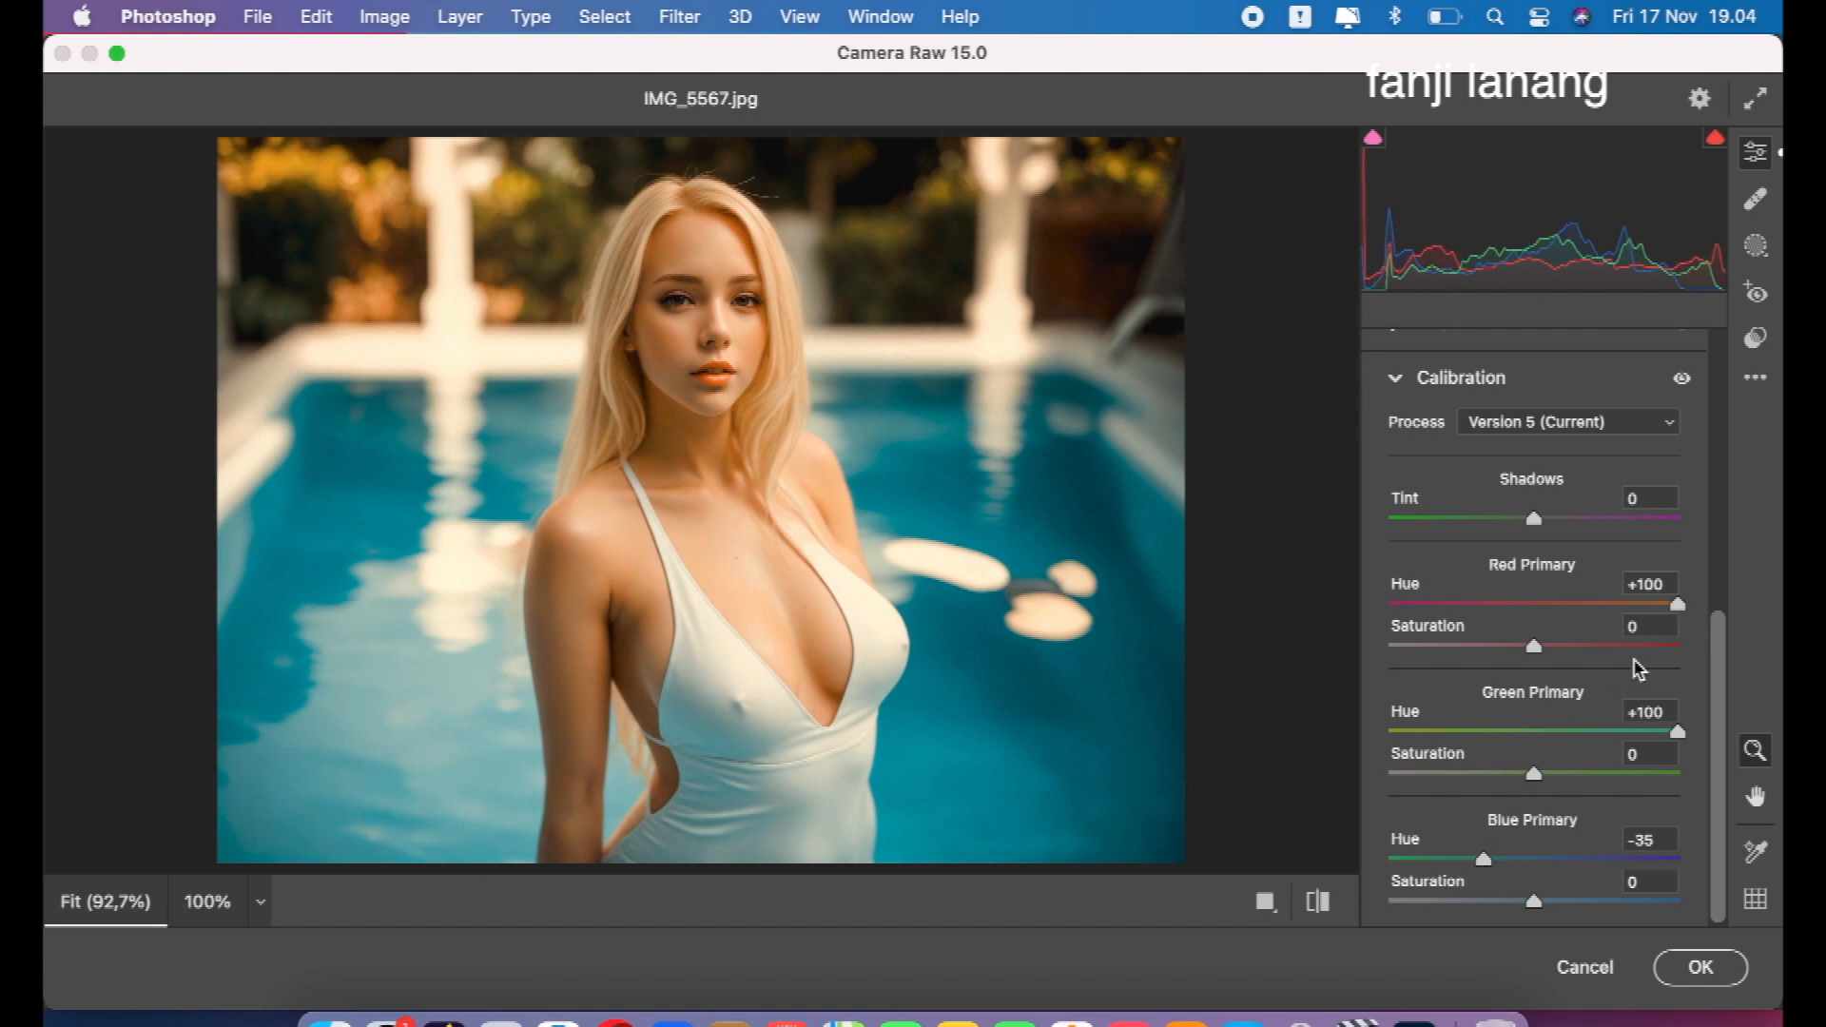
- Refine the Calibration to Red Primary hue +68, Green Primary hue +76 and saturation -25, and Blue Primary saturation -18
left_click(1632, 605)
left_click_drag(1632, 605, 1632, 605)
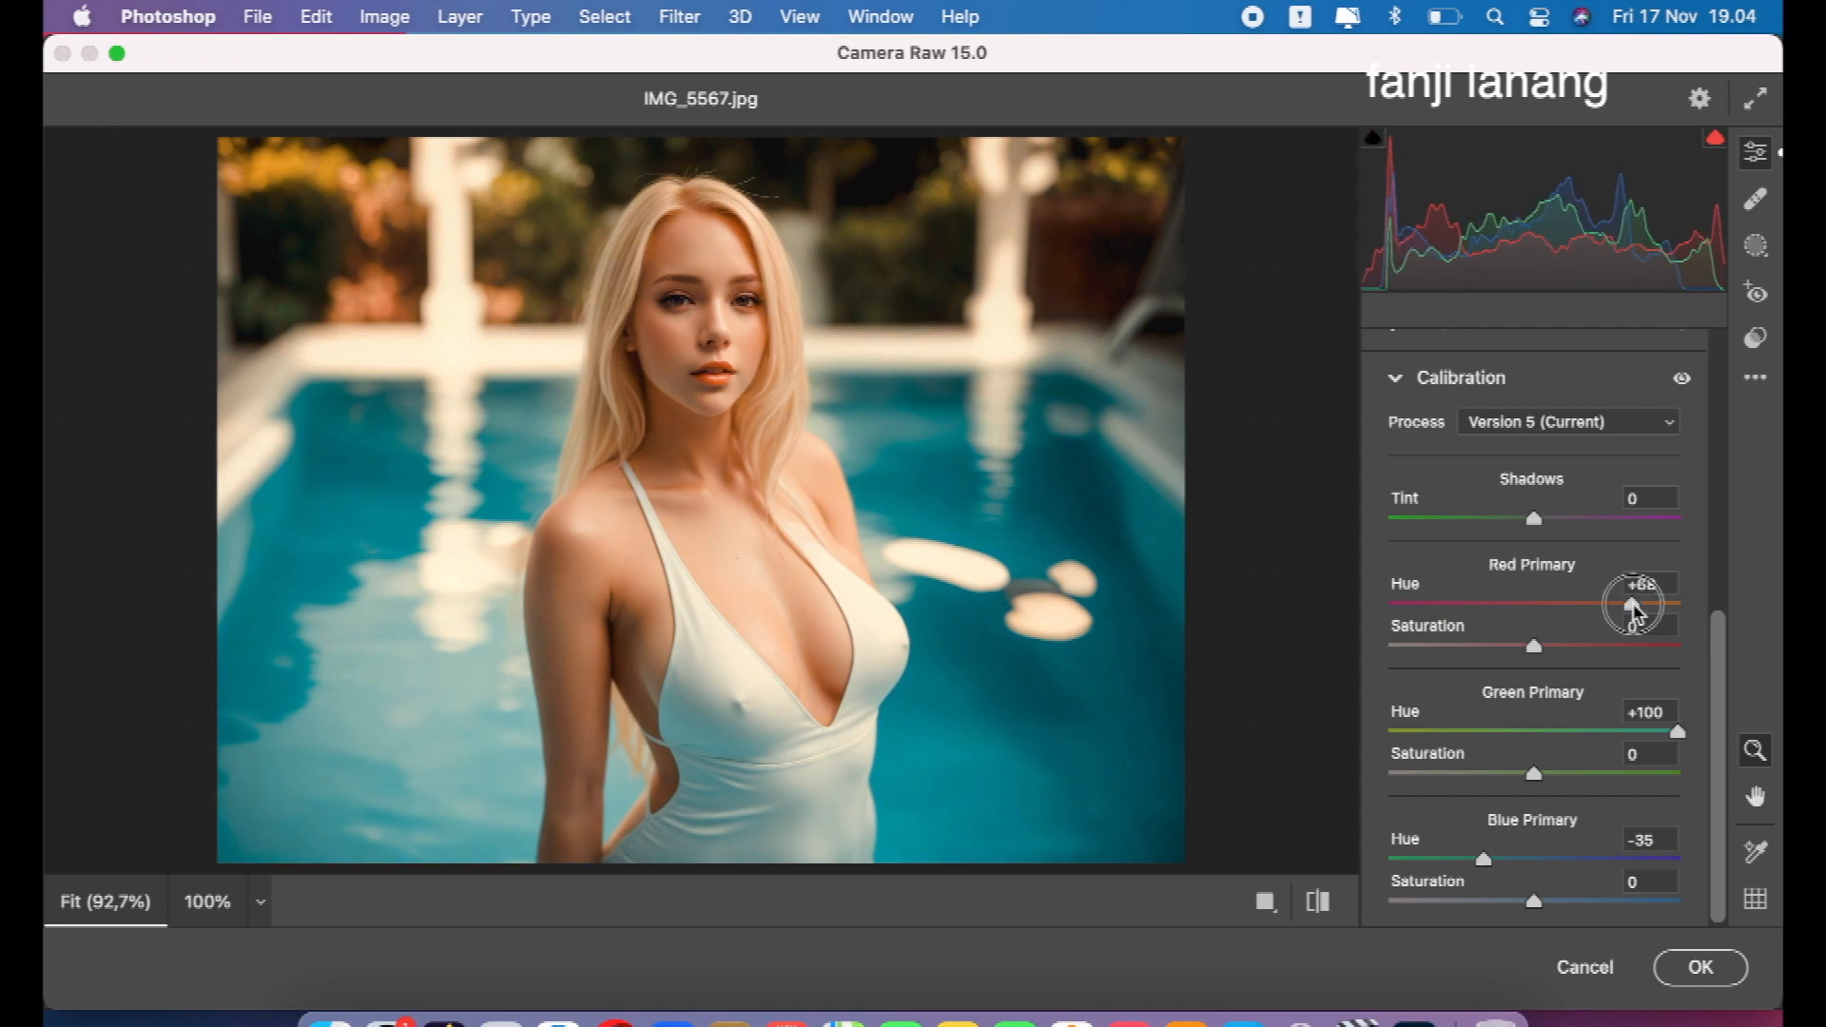
left_click(1645, 731)
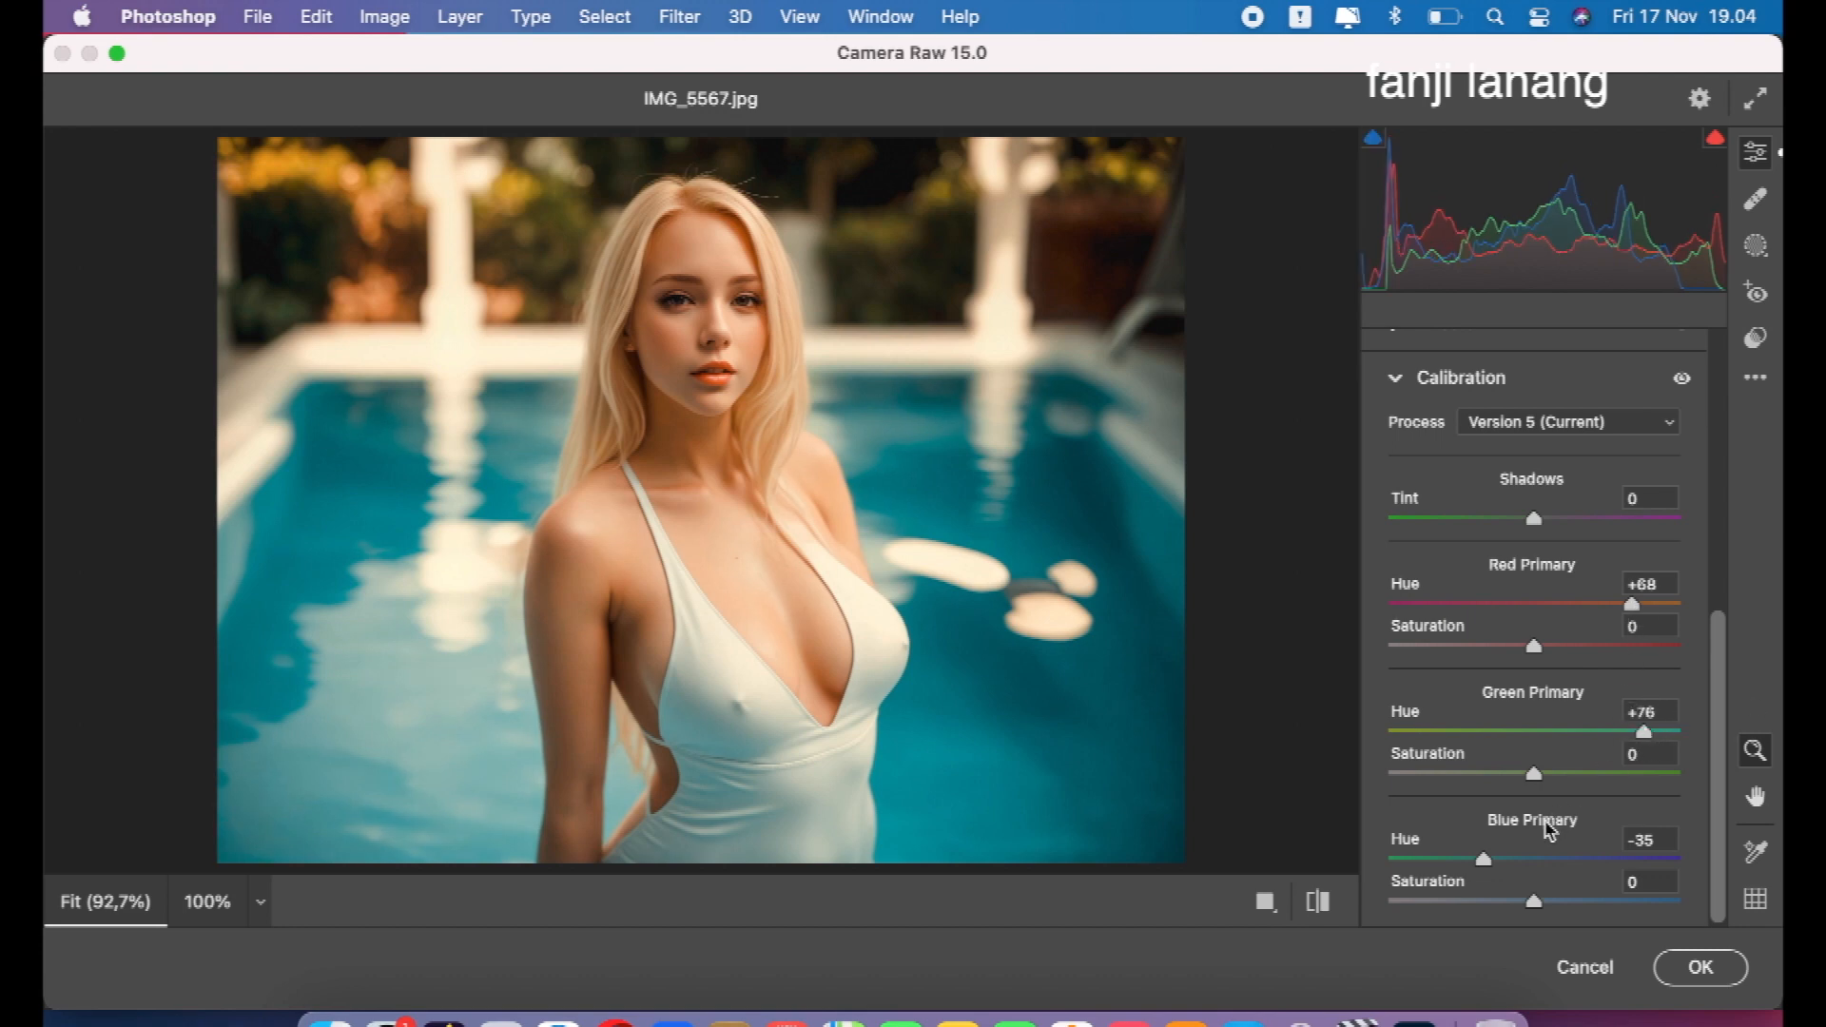
left_click_drag(1532, 776, 1497, 772)
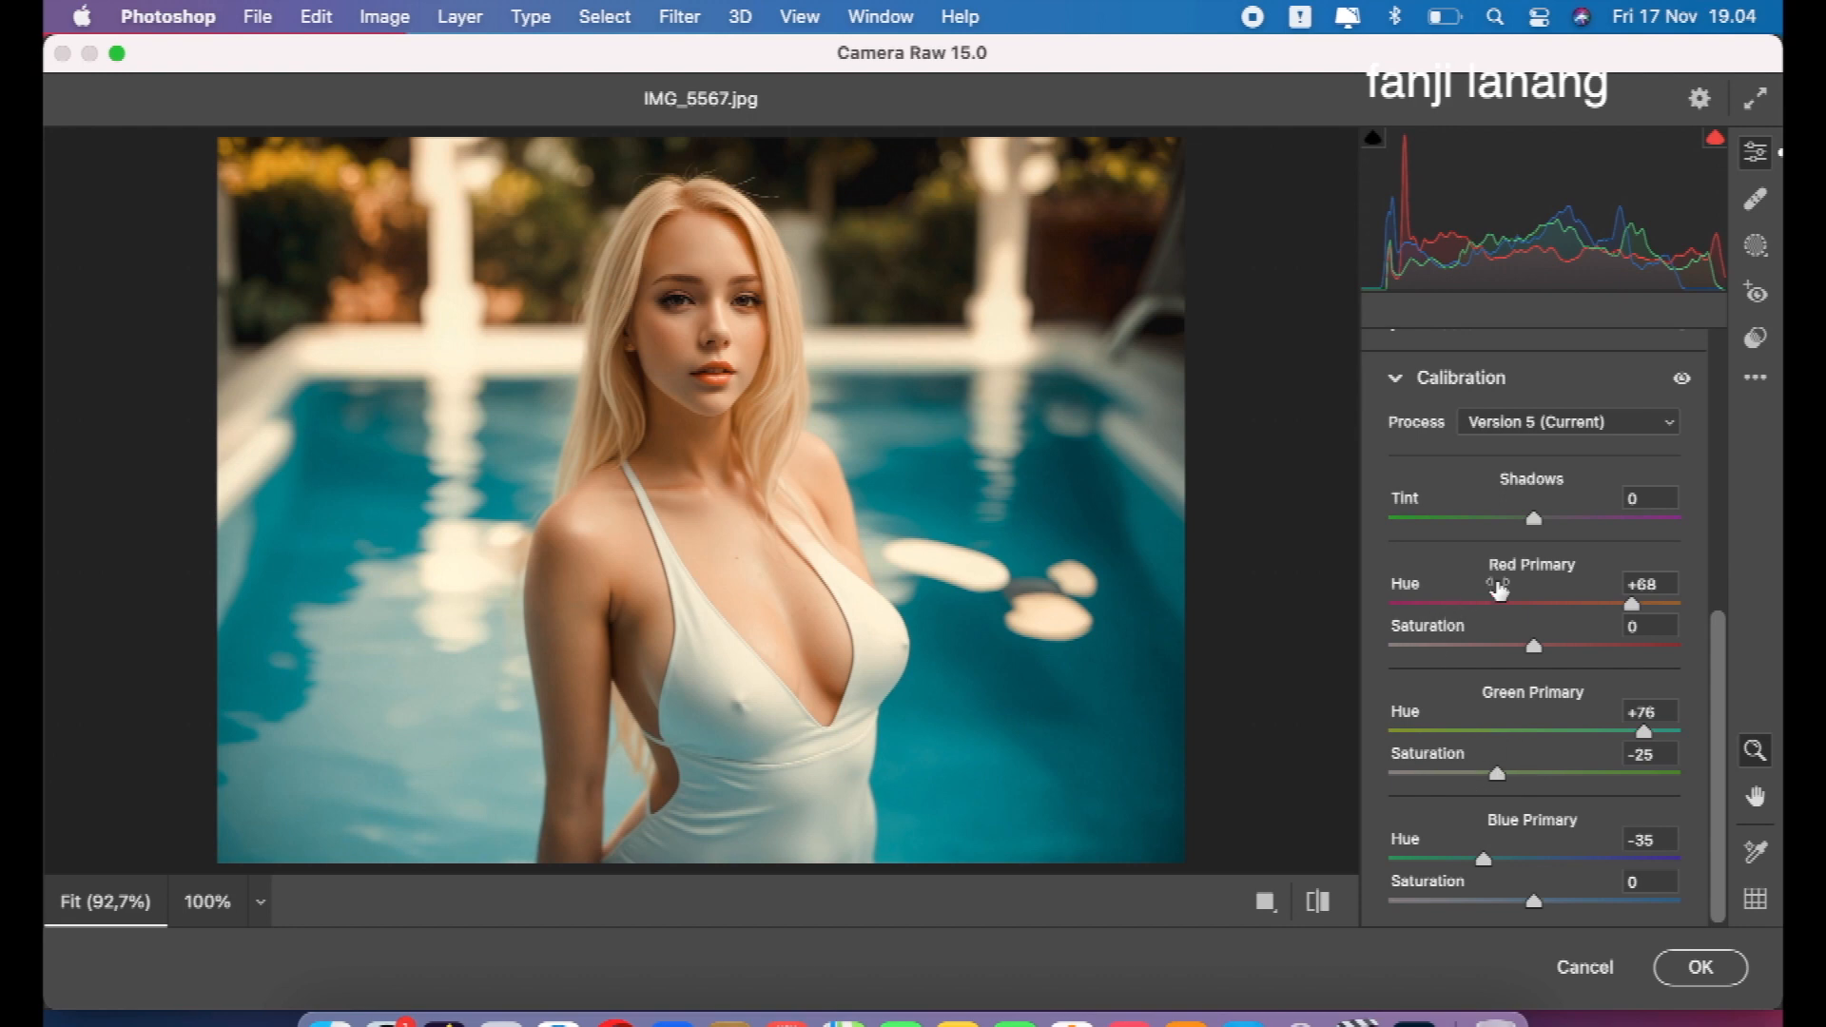
left_click_drag(1531, 900, 1509, 905)
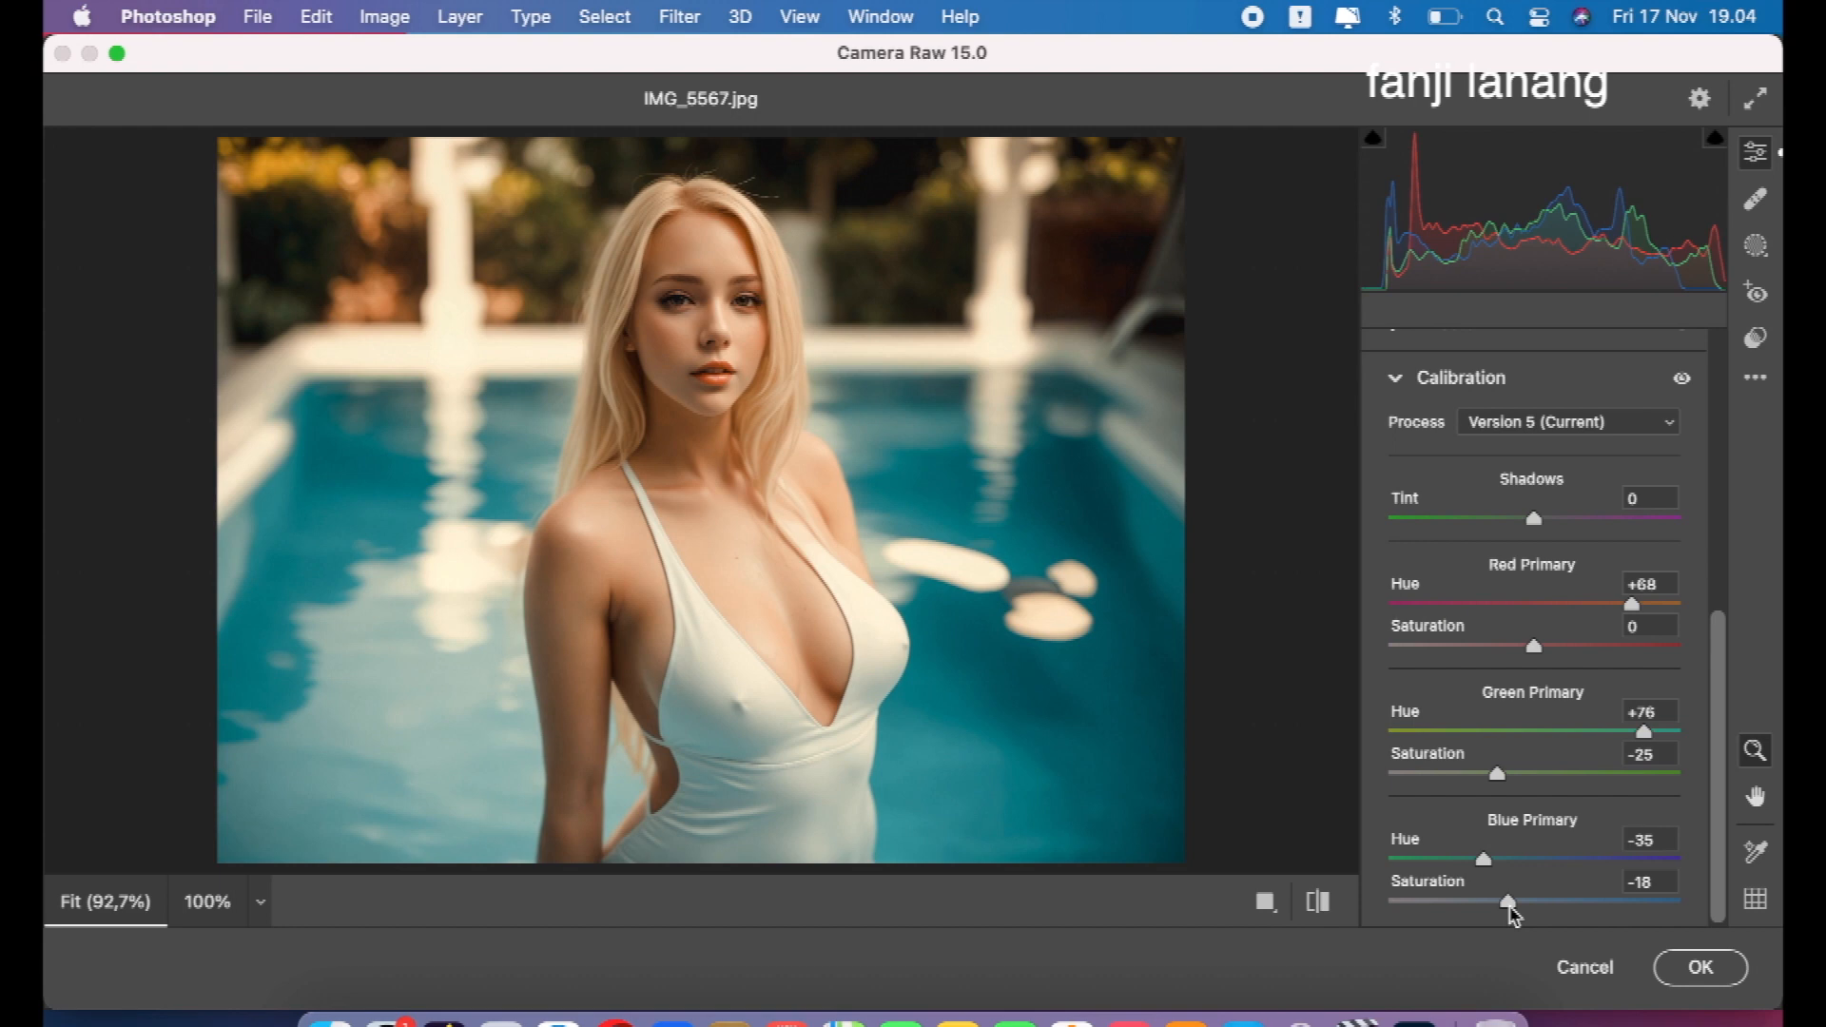
- Compare the edited photo with its default settings by toggling between the two several times
left_click(1319, 901)
left_click(1319, 900)
left_click(1319, 901)
left_click(1319, 901)
left_click(1321, 904)
left_click(1321, 903)
left_click(1396, 380)
left_click(1317, 903)
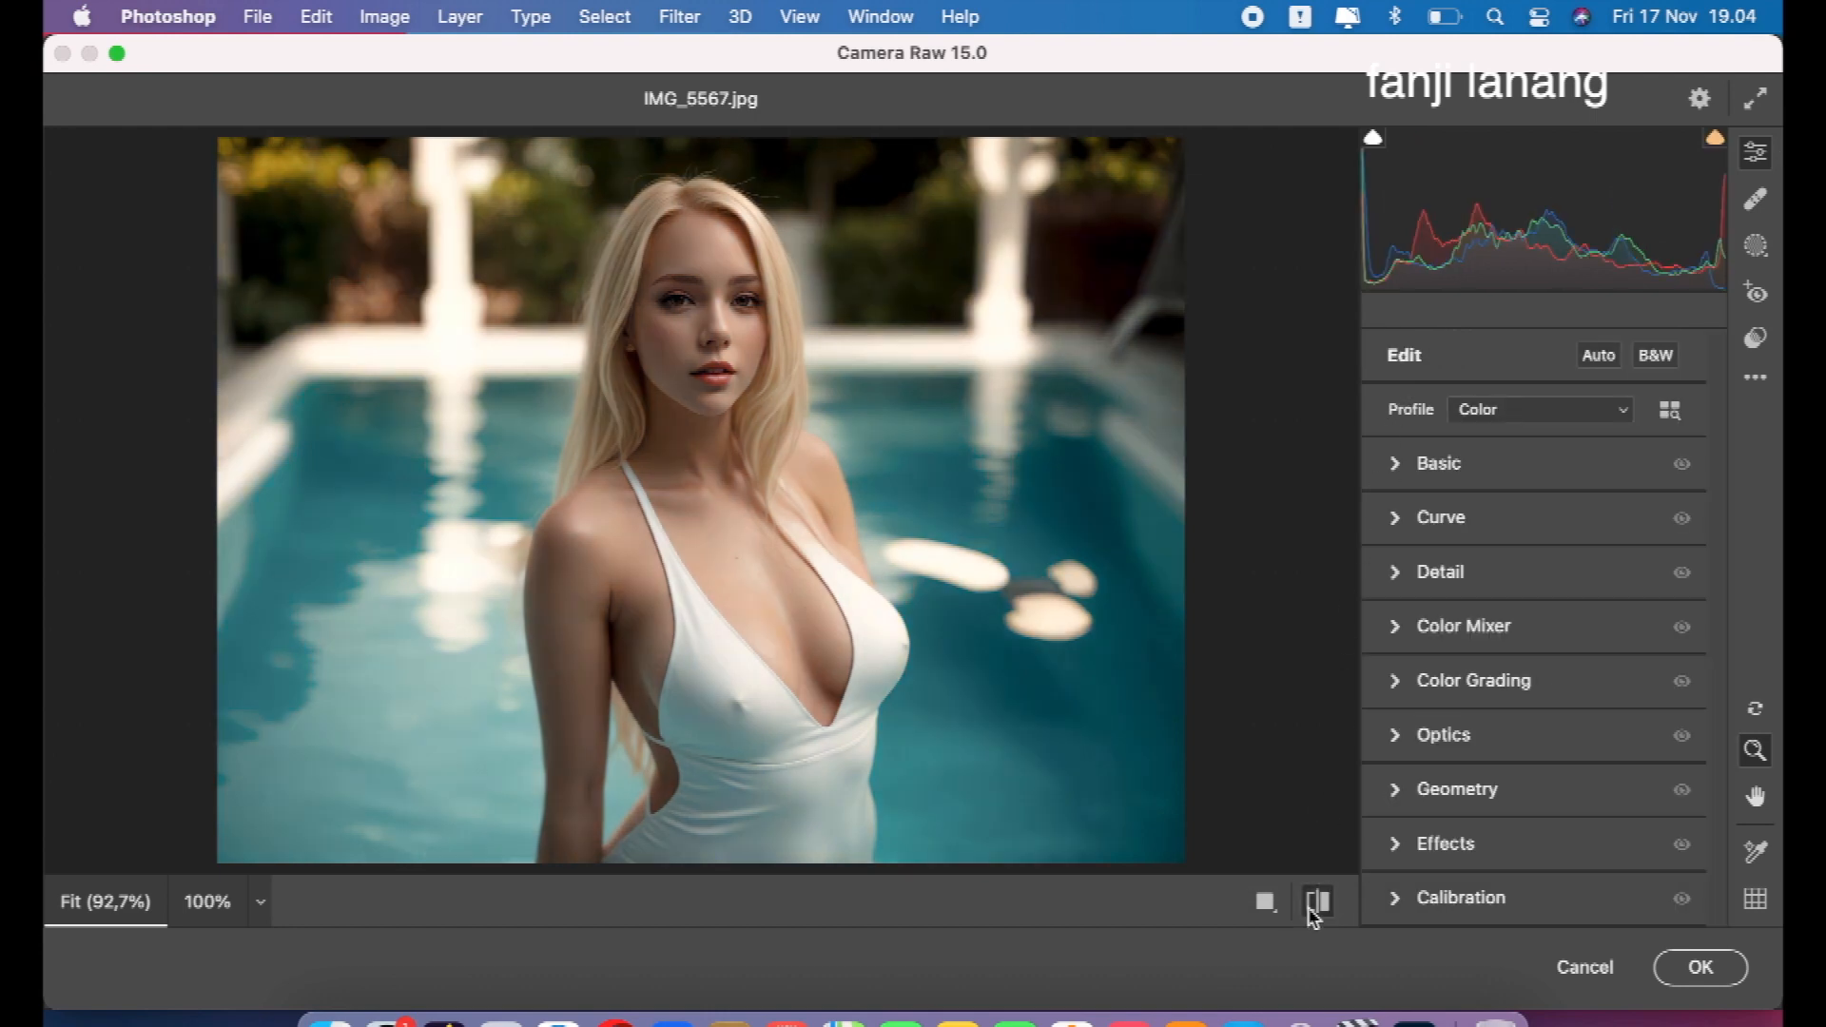
left_click(1311, 911)
left_click(1315, 908)
left_click(1316, 905)
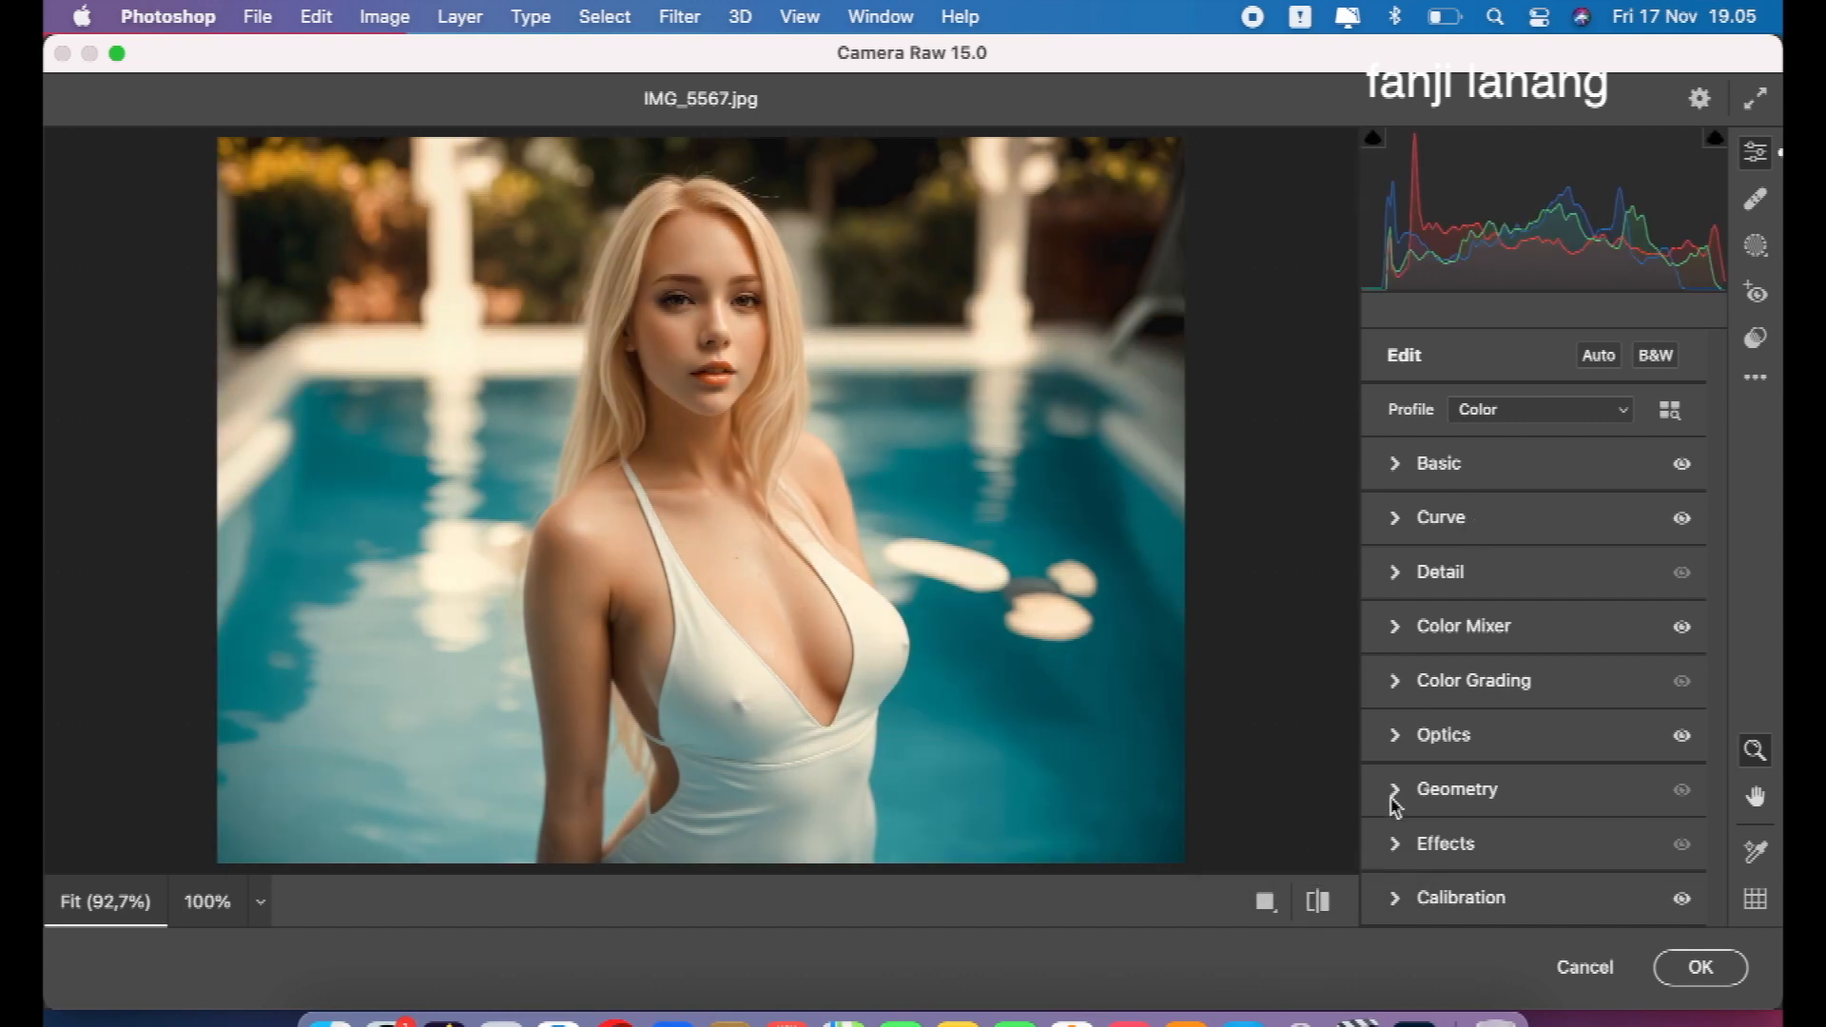
- Undo the stray point on the main curve and return the blue channel curve's white point to output 255
left_click(1398, 517)
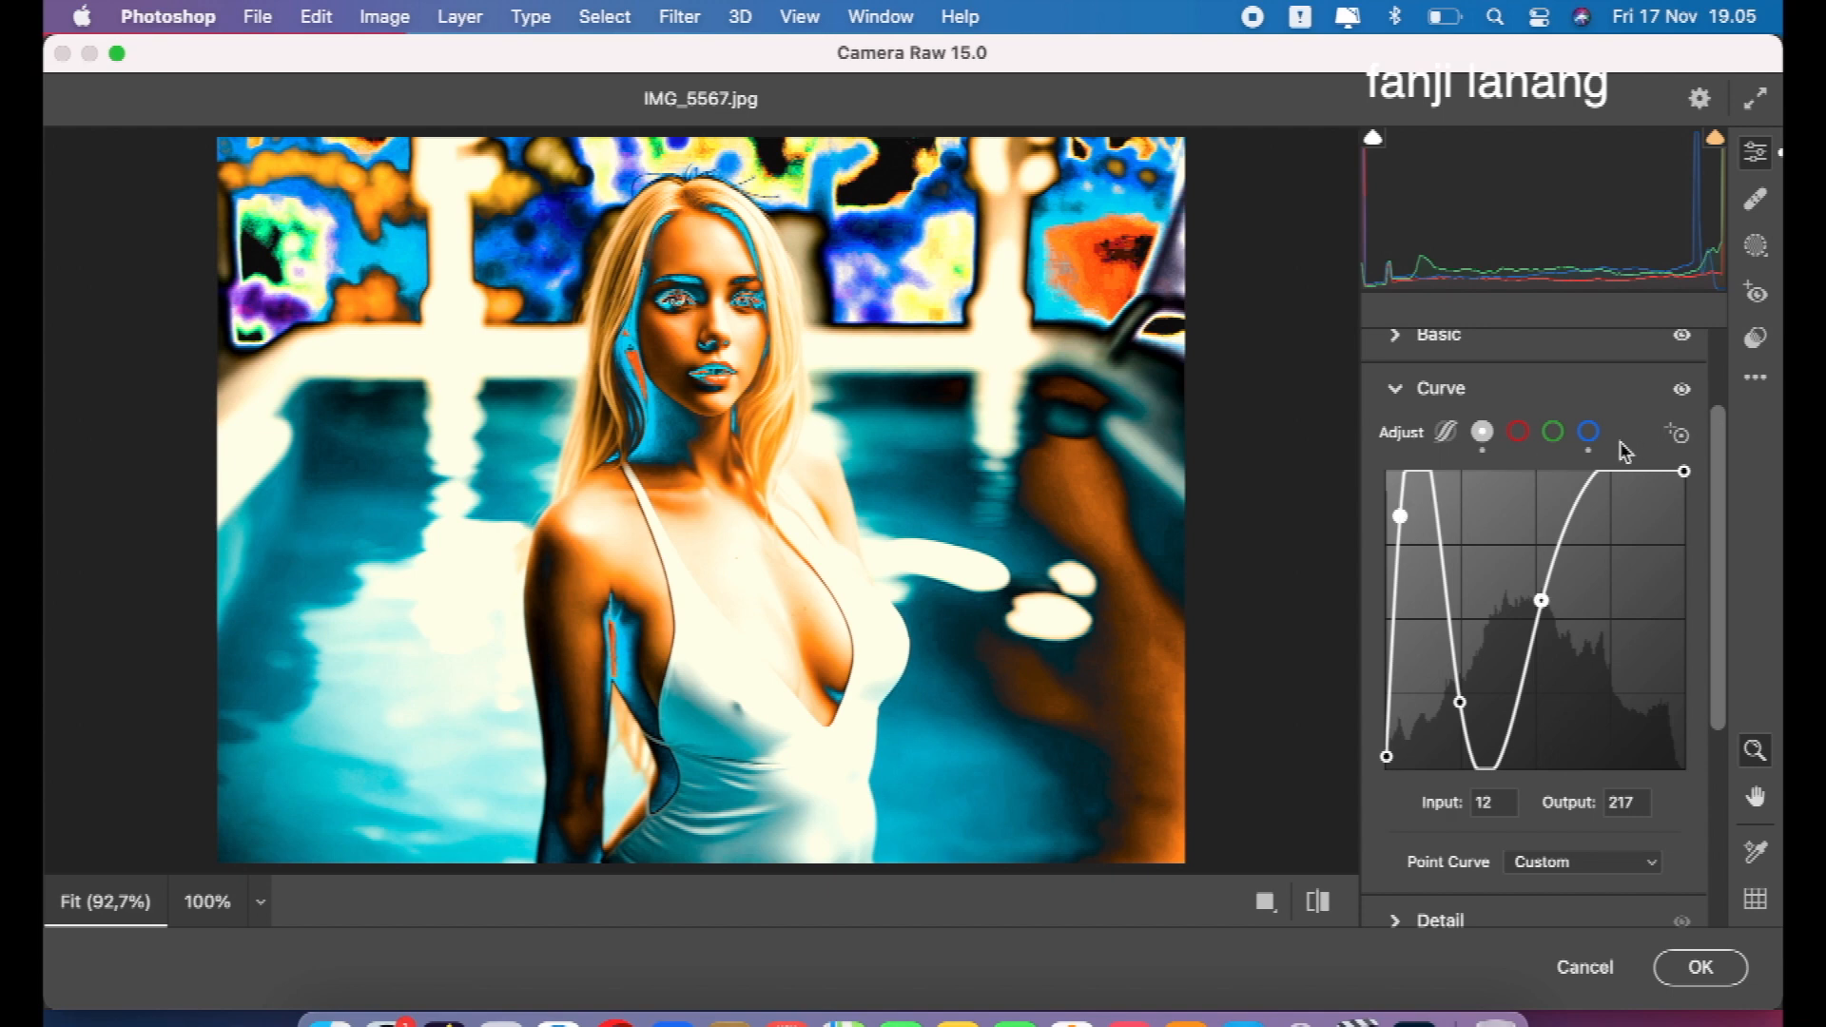
key("super+z")
left_click(1588, 432)
left_click_drag(1683, 492, 1683, 471)
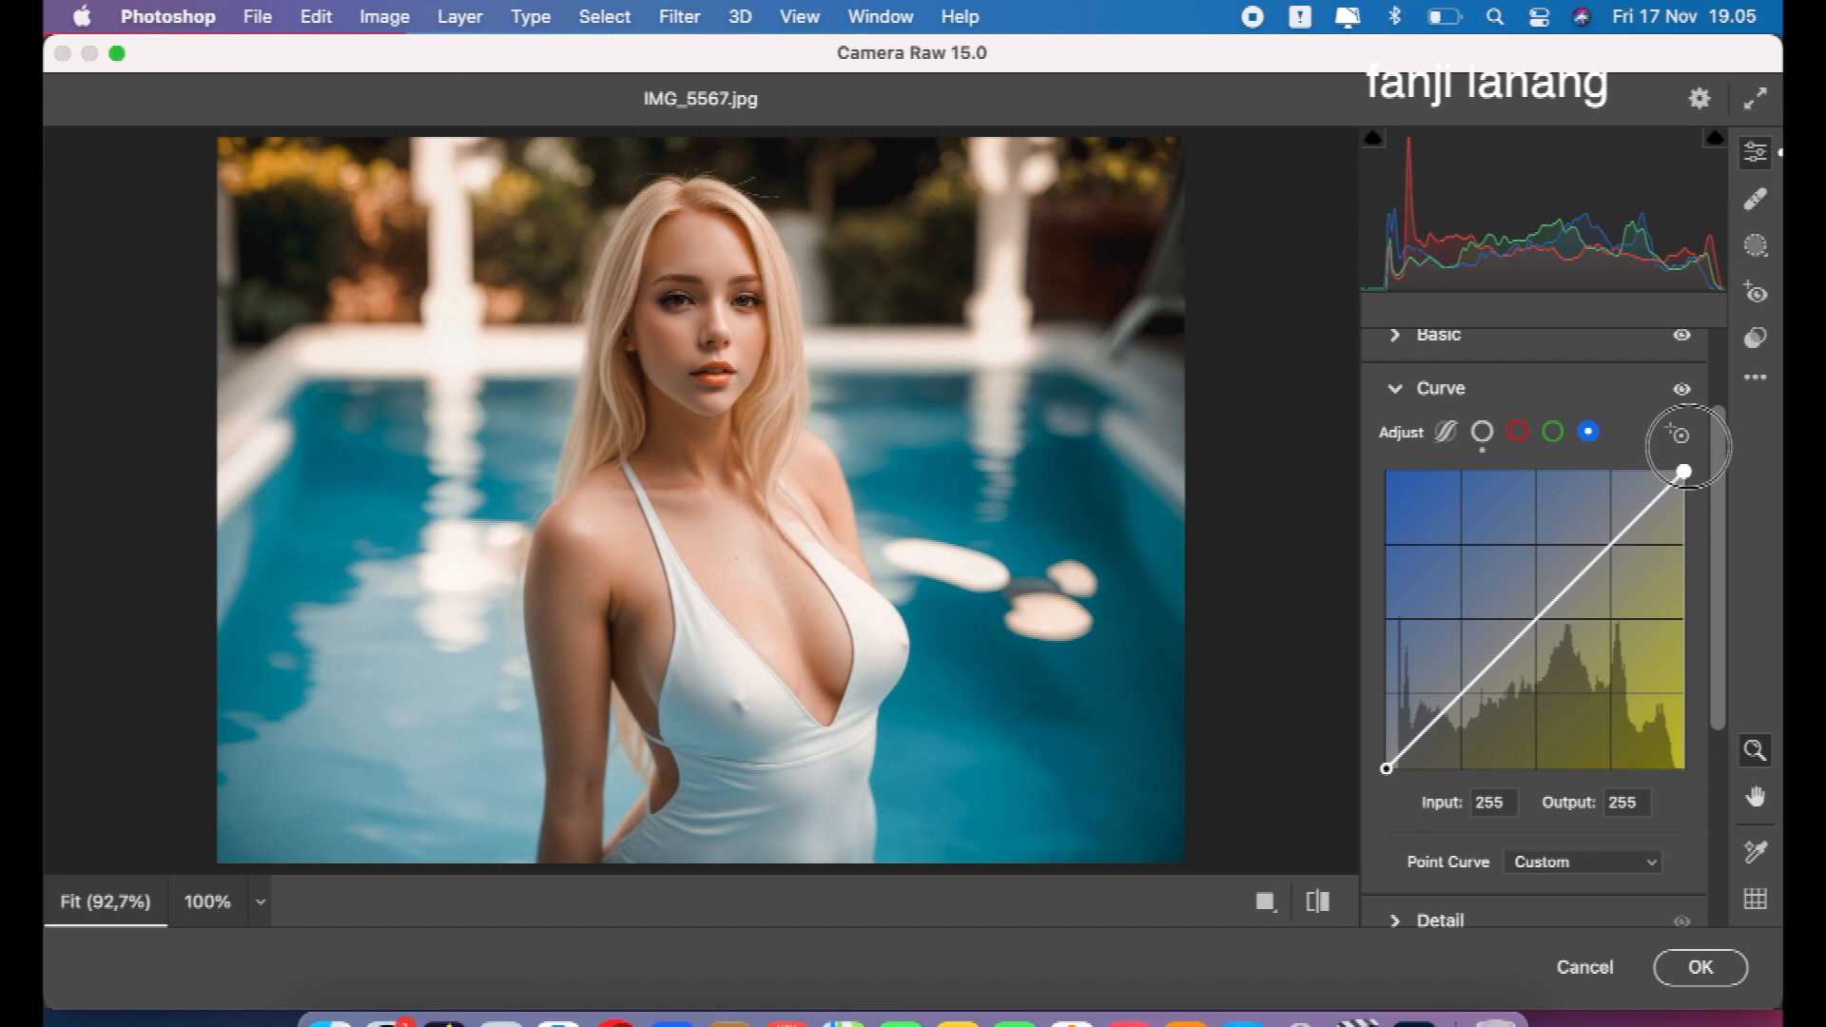
left_click(1398, 392)
- Compare the photo with its default settings once more and apply the Camera Raw edits
left_click(1318, 902)
left_click(1318, 901)
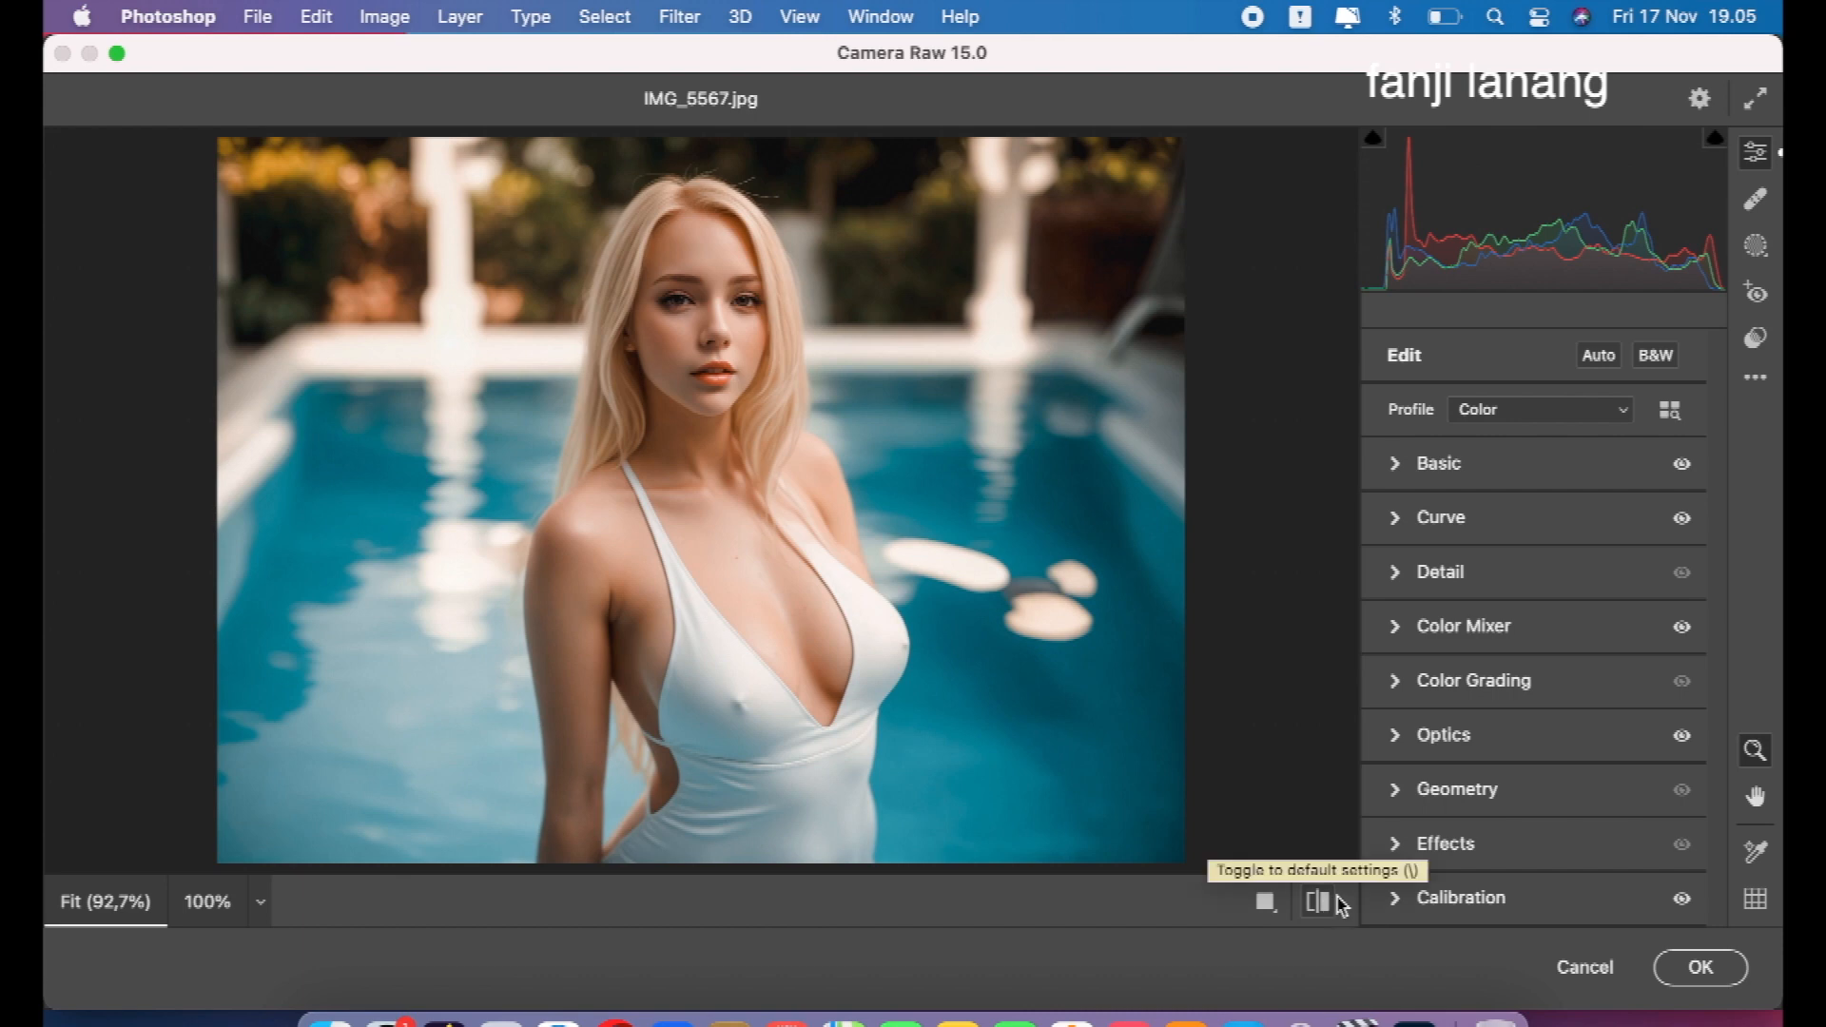
left_click(1701, 967)
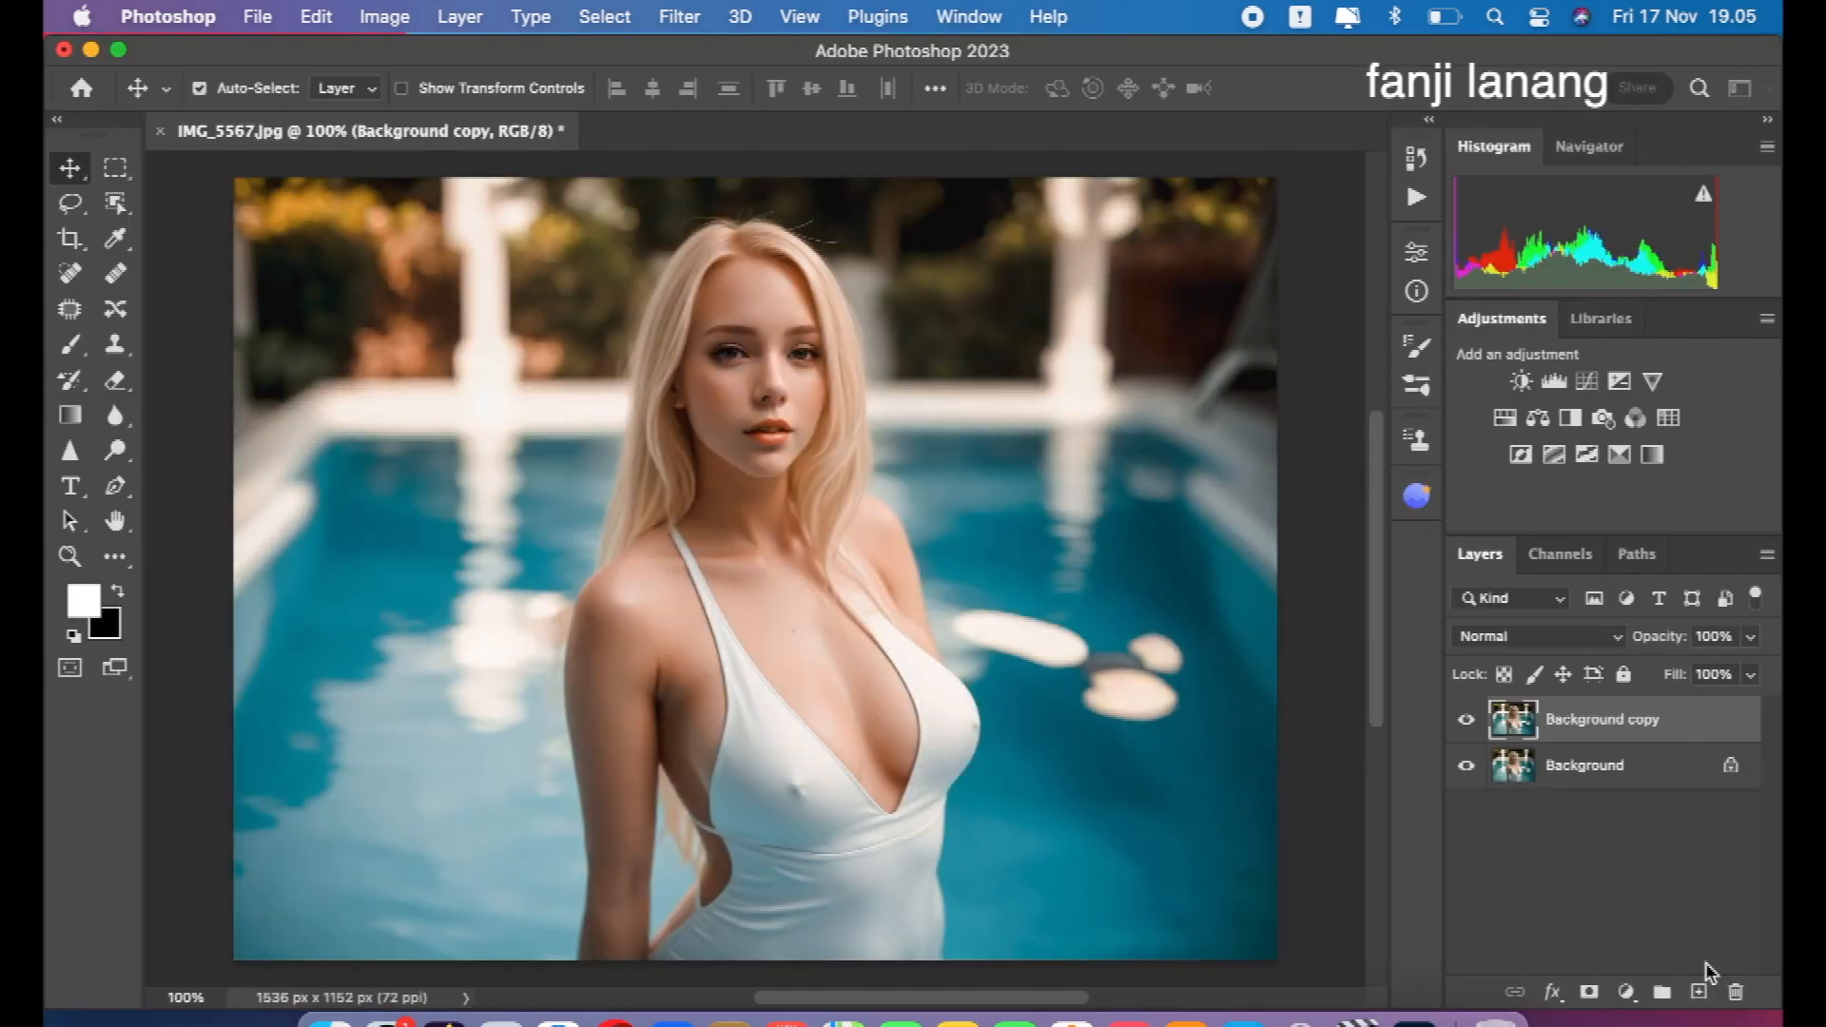
- Add a Brightness/Contrast adjustment layer with Brightness 10 and Contrast 6
left_click(1626, 992)
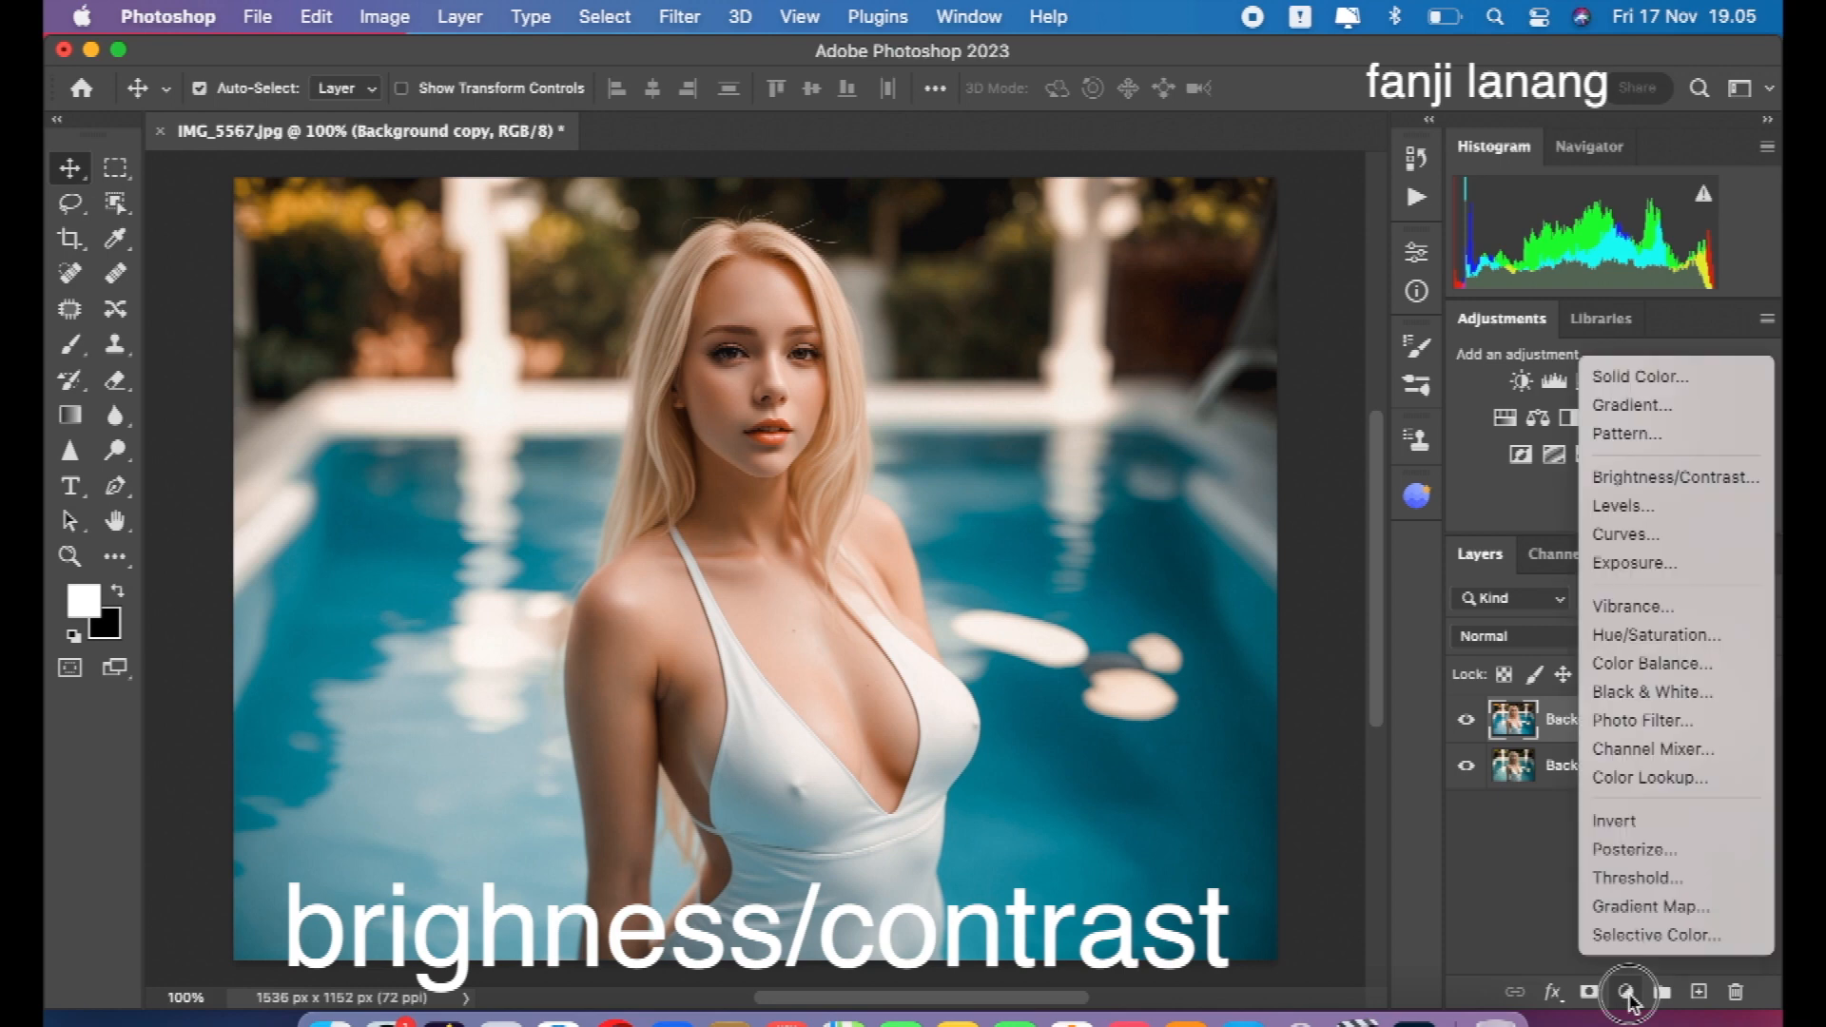
left_click(1660, 477)
left_click_drag(1224, 407, 1233, 408)
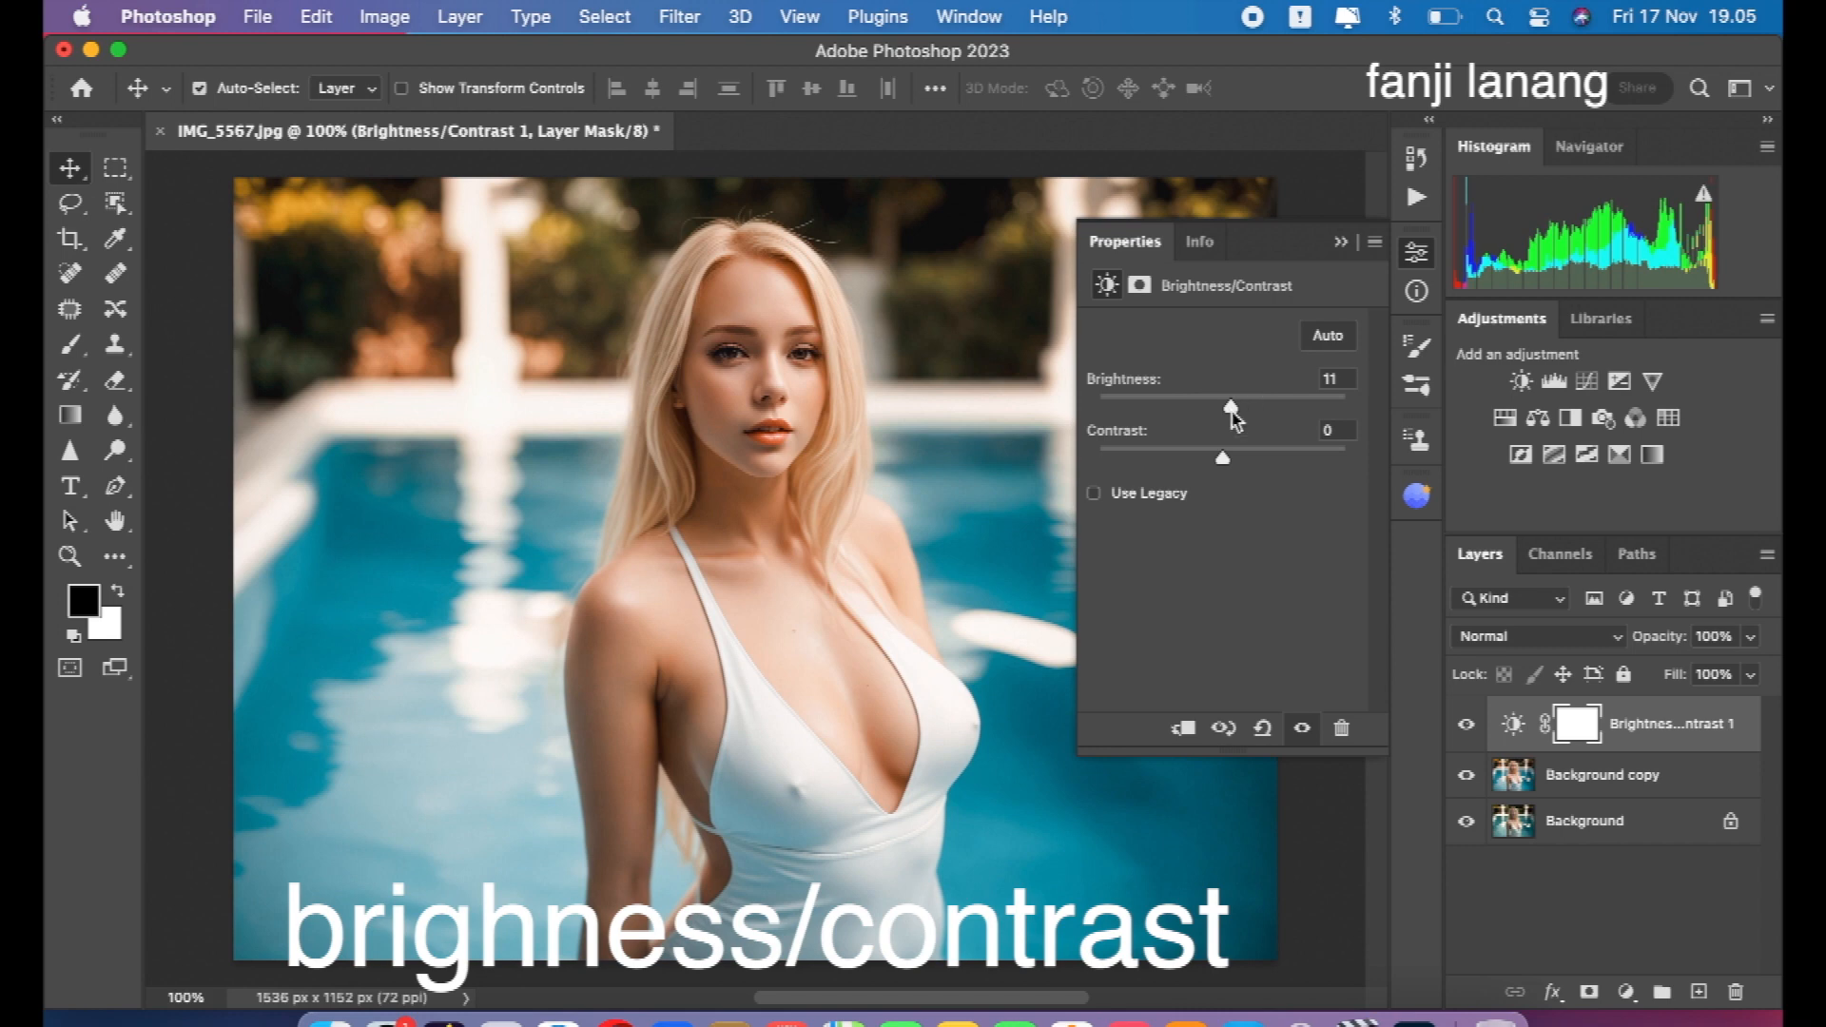
left_click(1341, 378)
type("10")
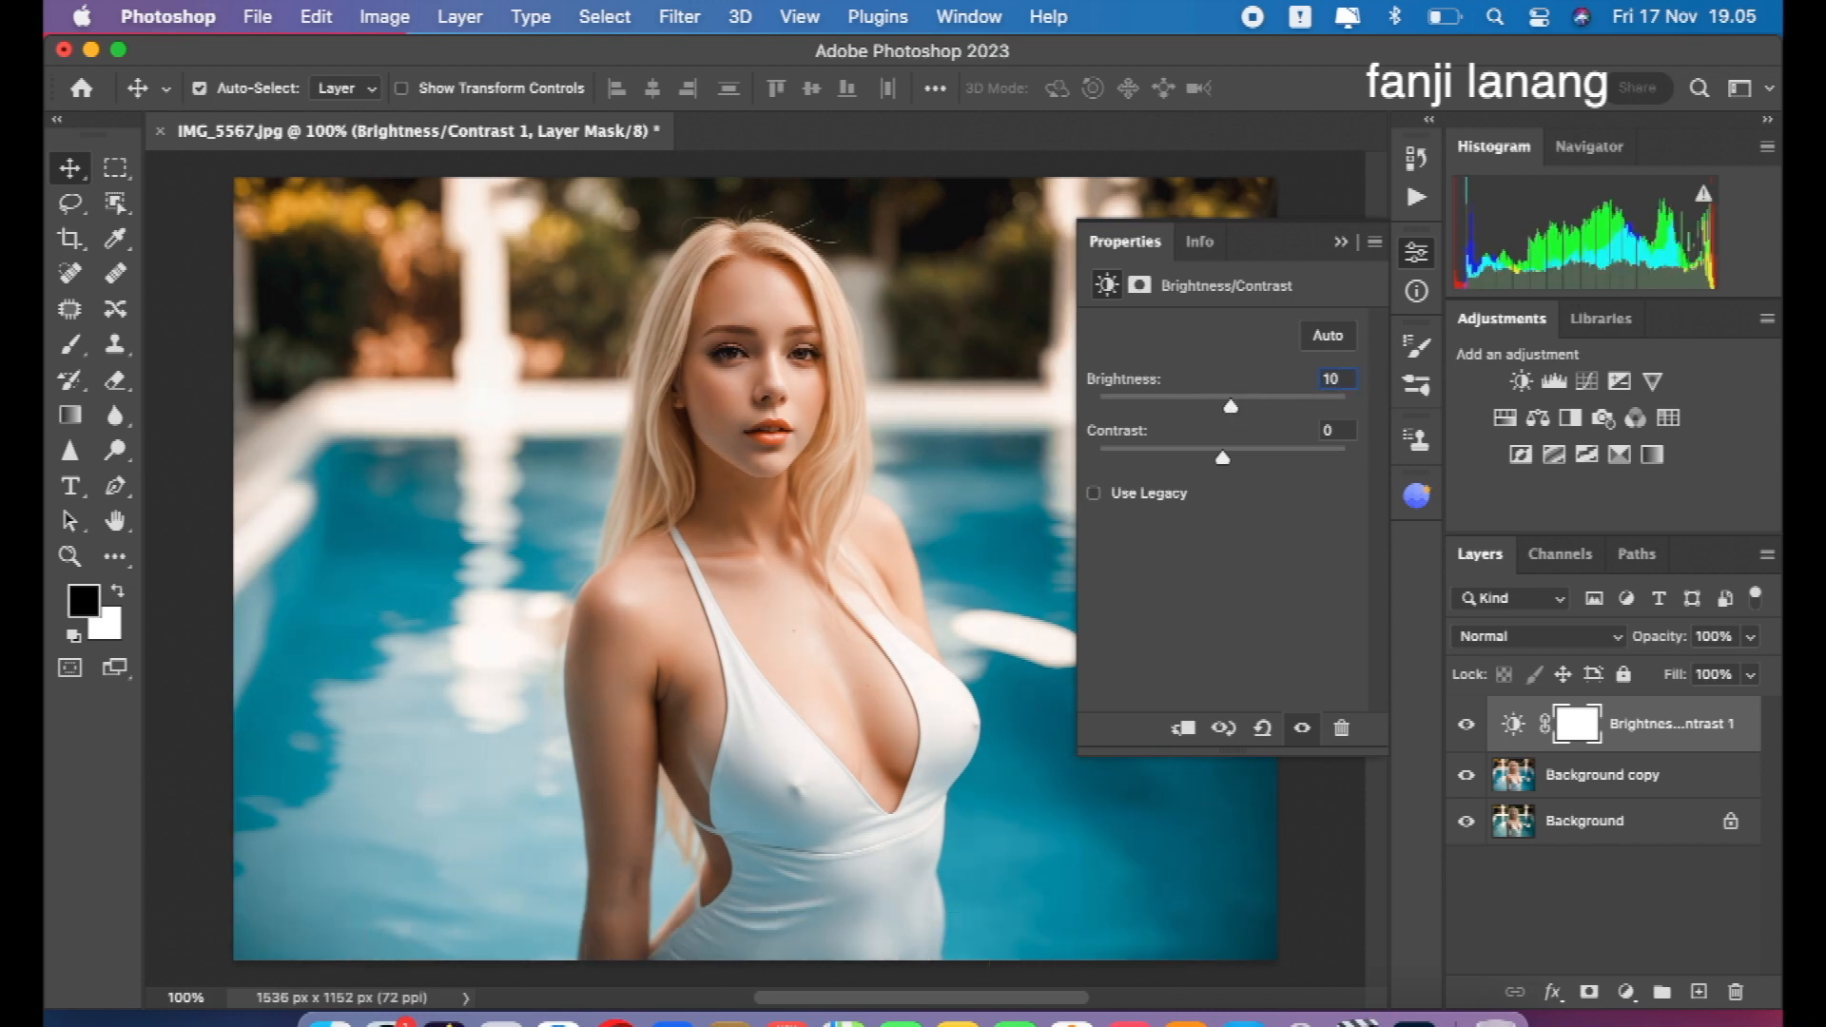
left_click(1322, 431)
type("6")
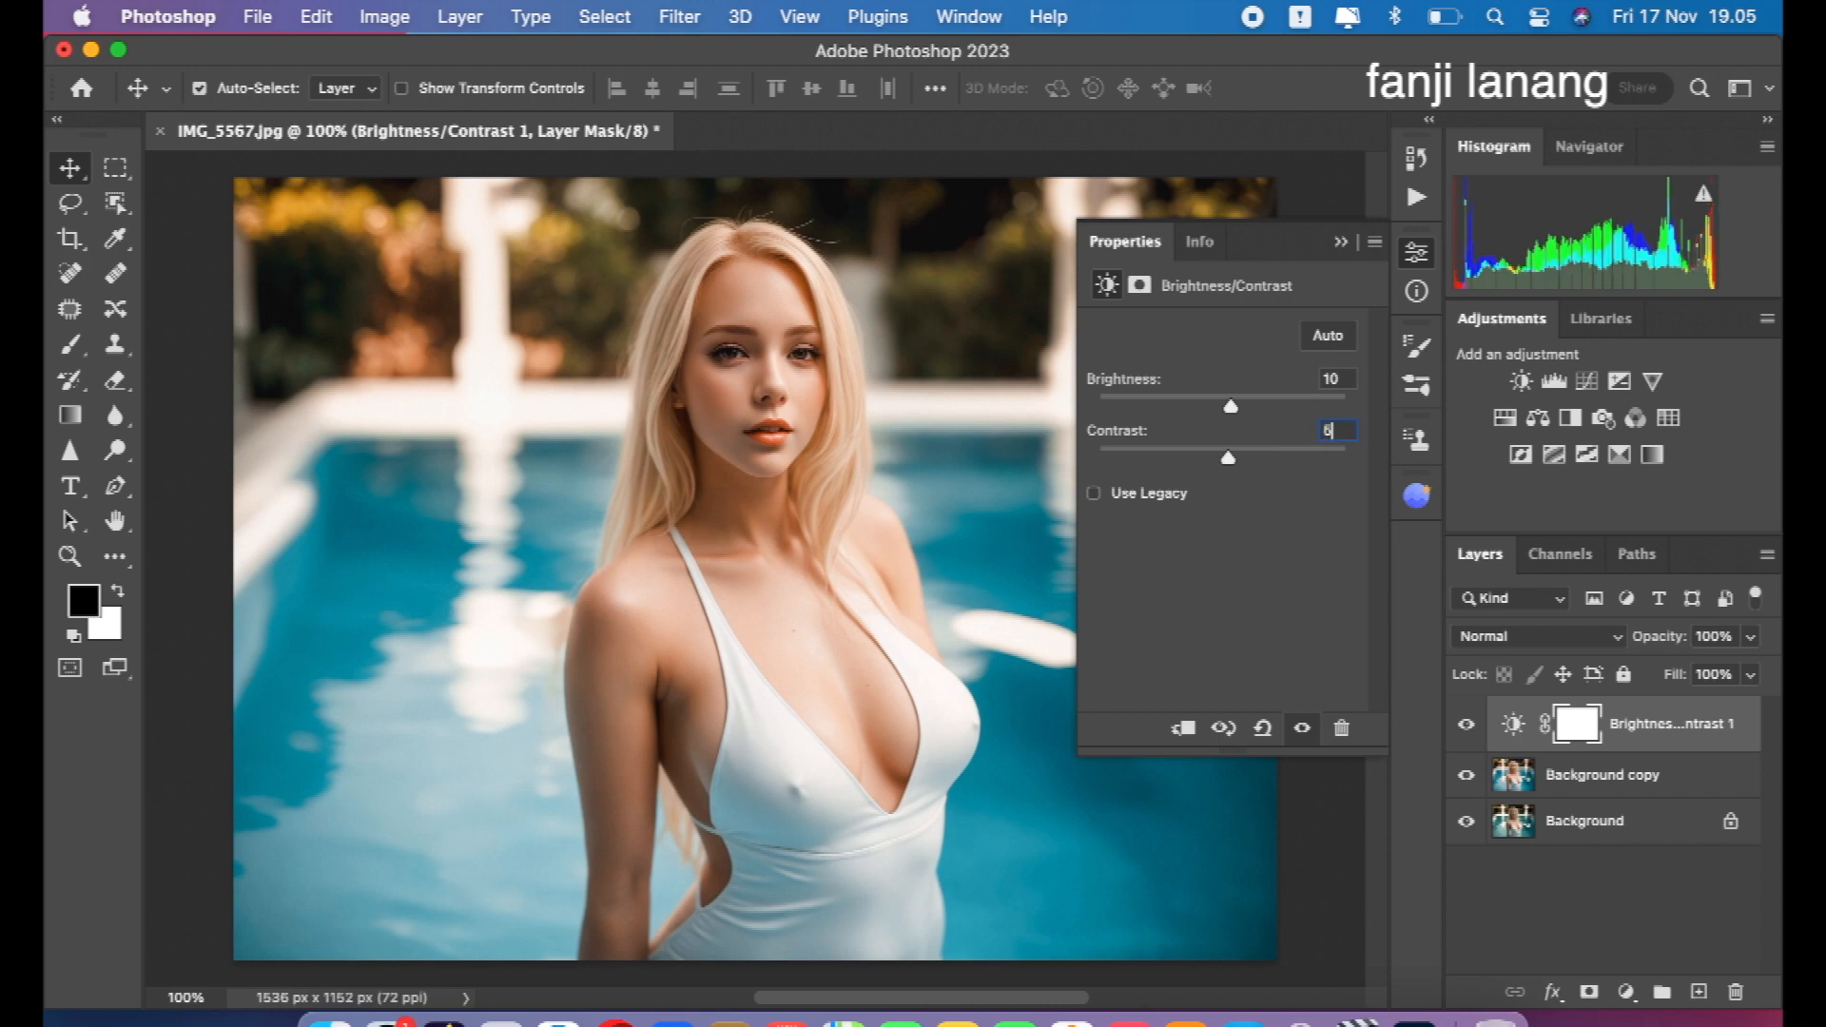
left_click(1341, 243)
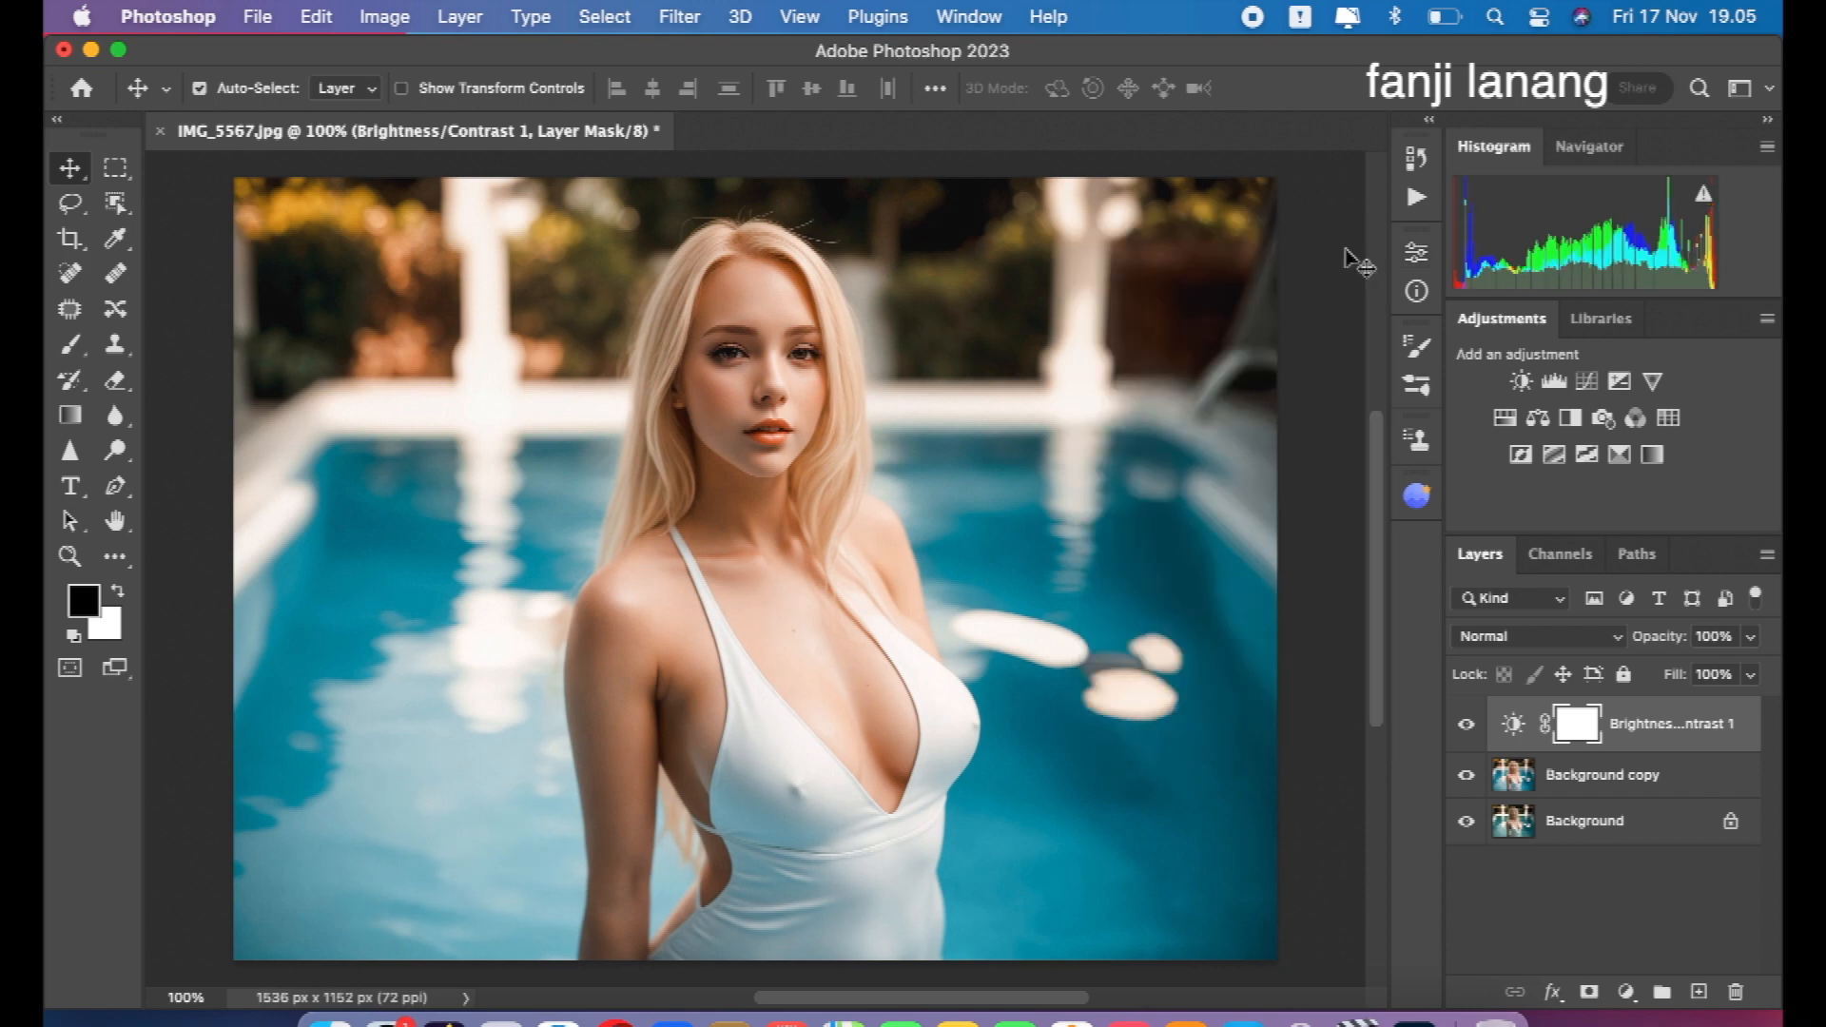
- Add a new empty layer above the Brightness/Contrast adjustment and set the foreground color to light blue cdf5ff
left_click(1699, 992)
key("x")
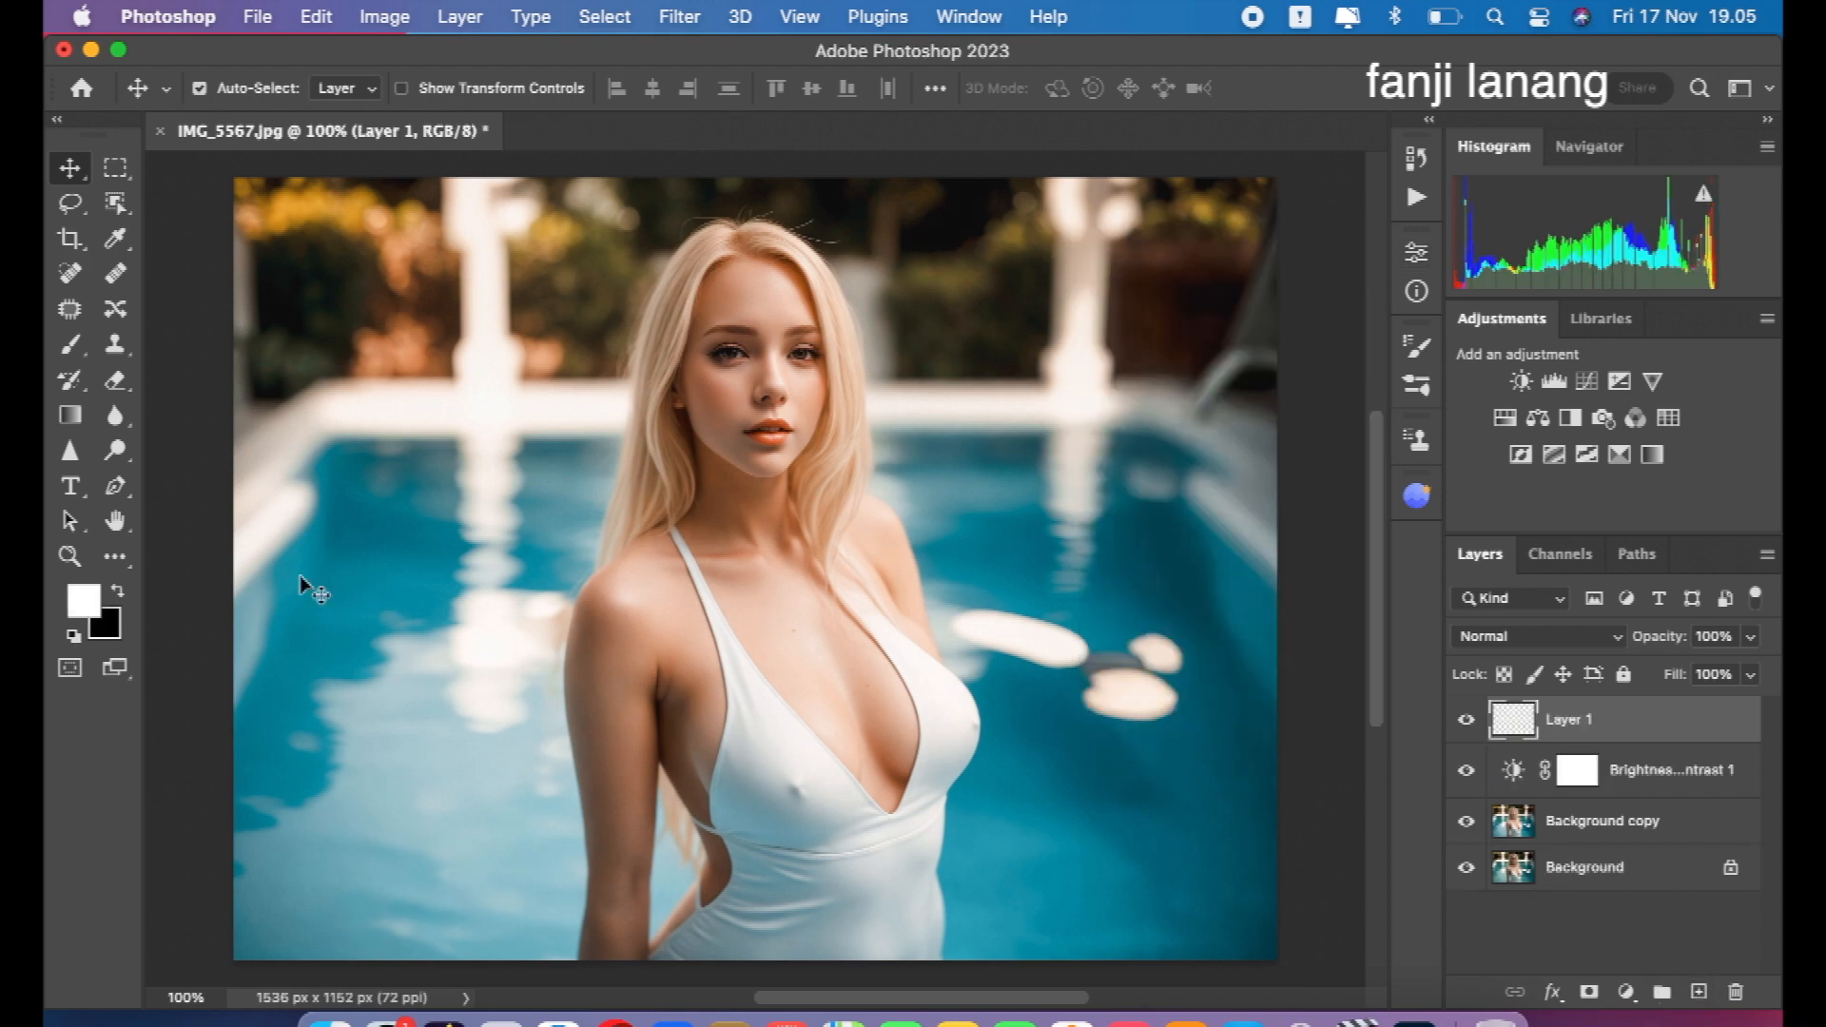
left_click(76, 420)
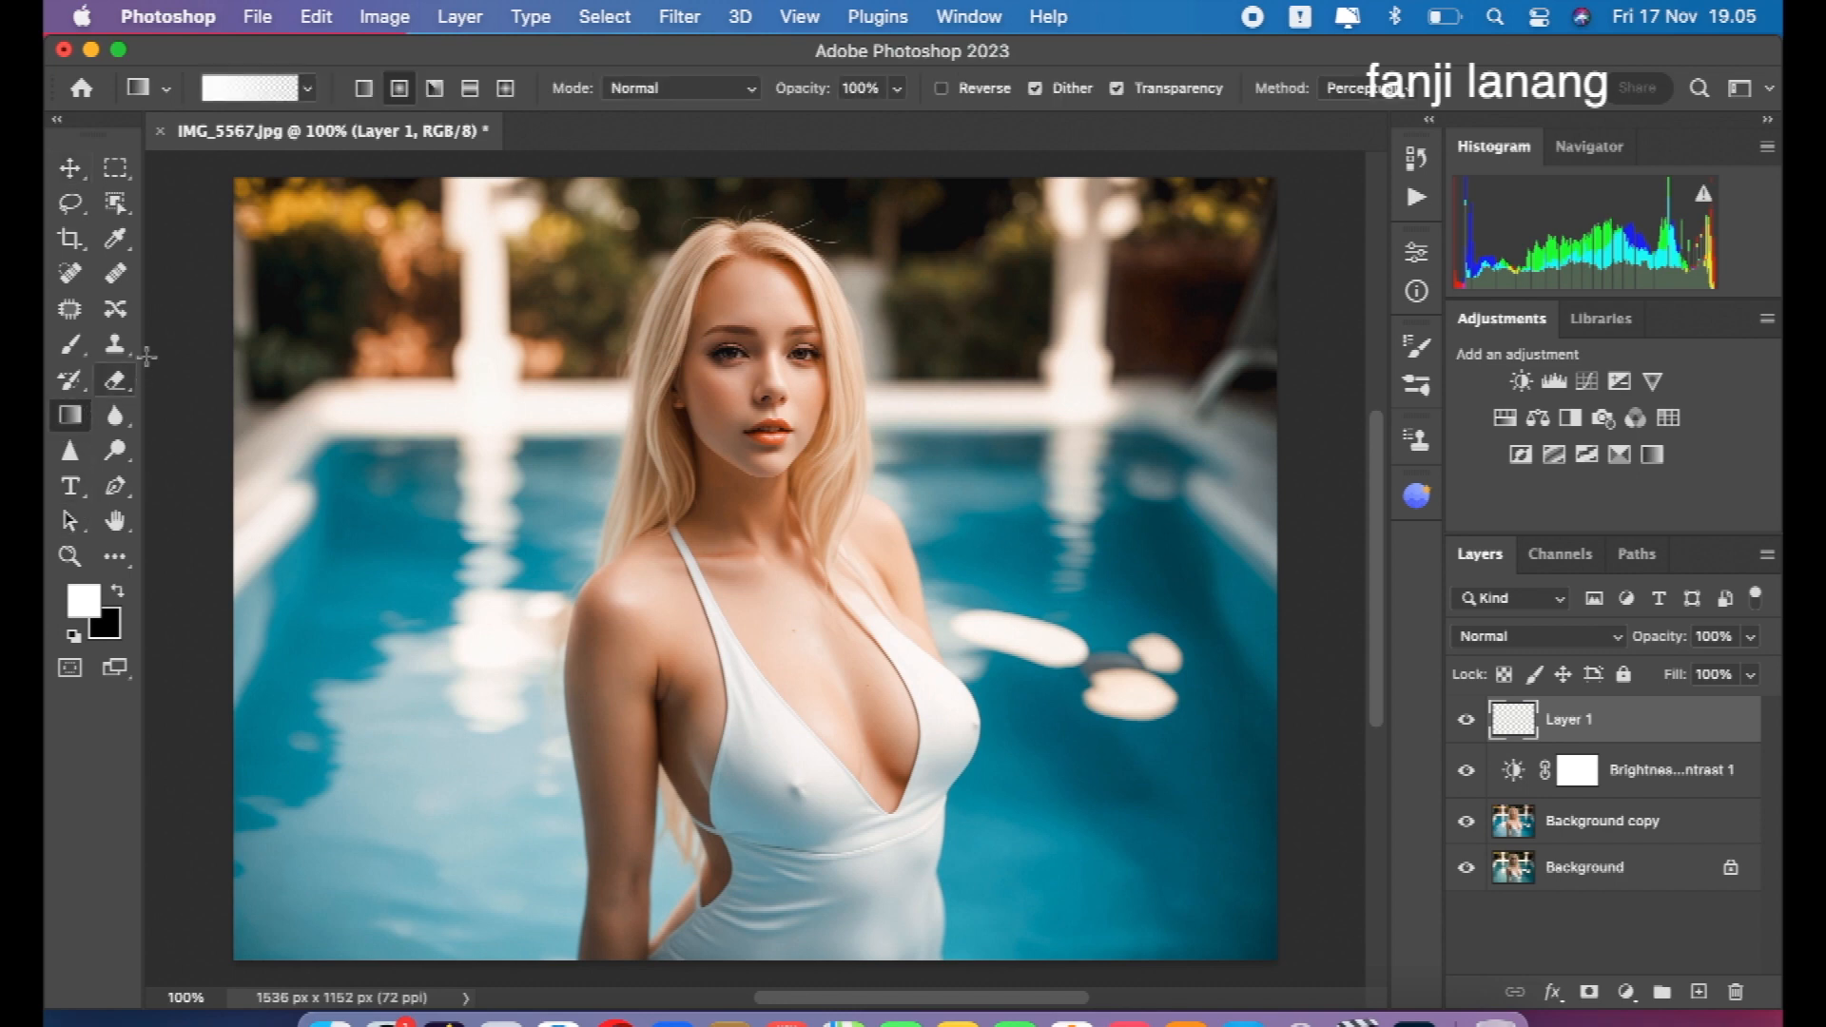
left_click(84, 599)
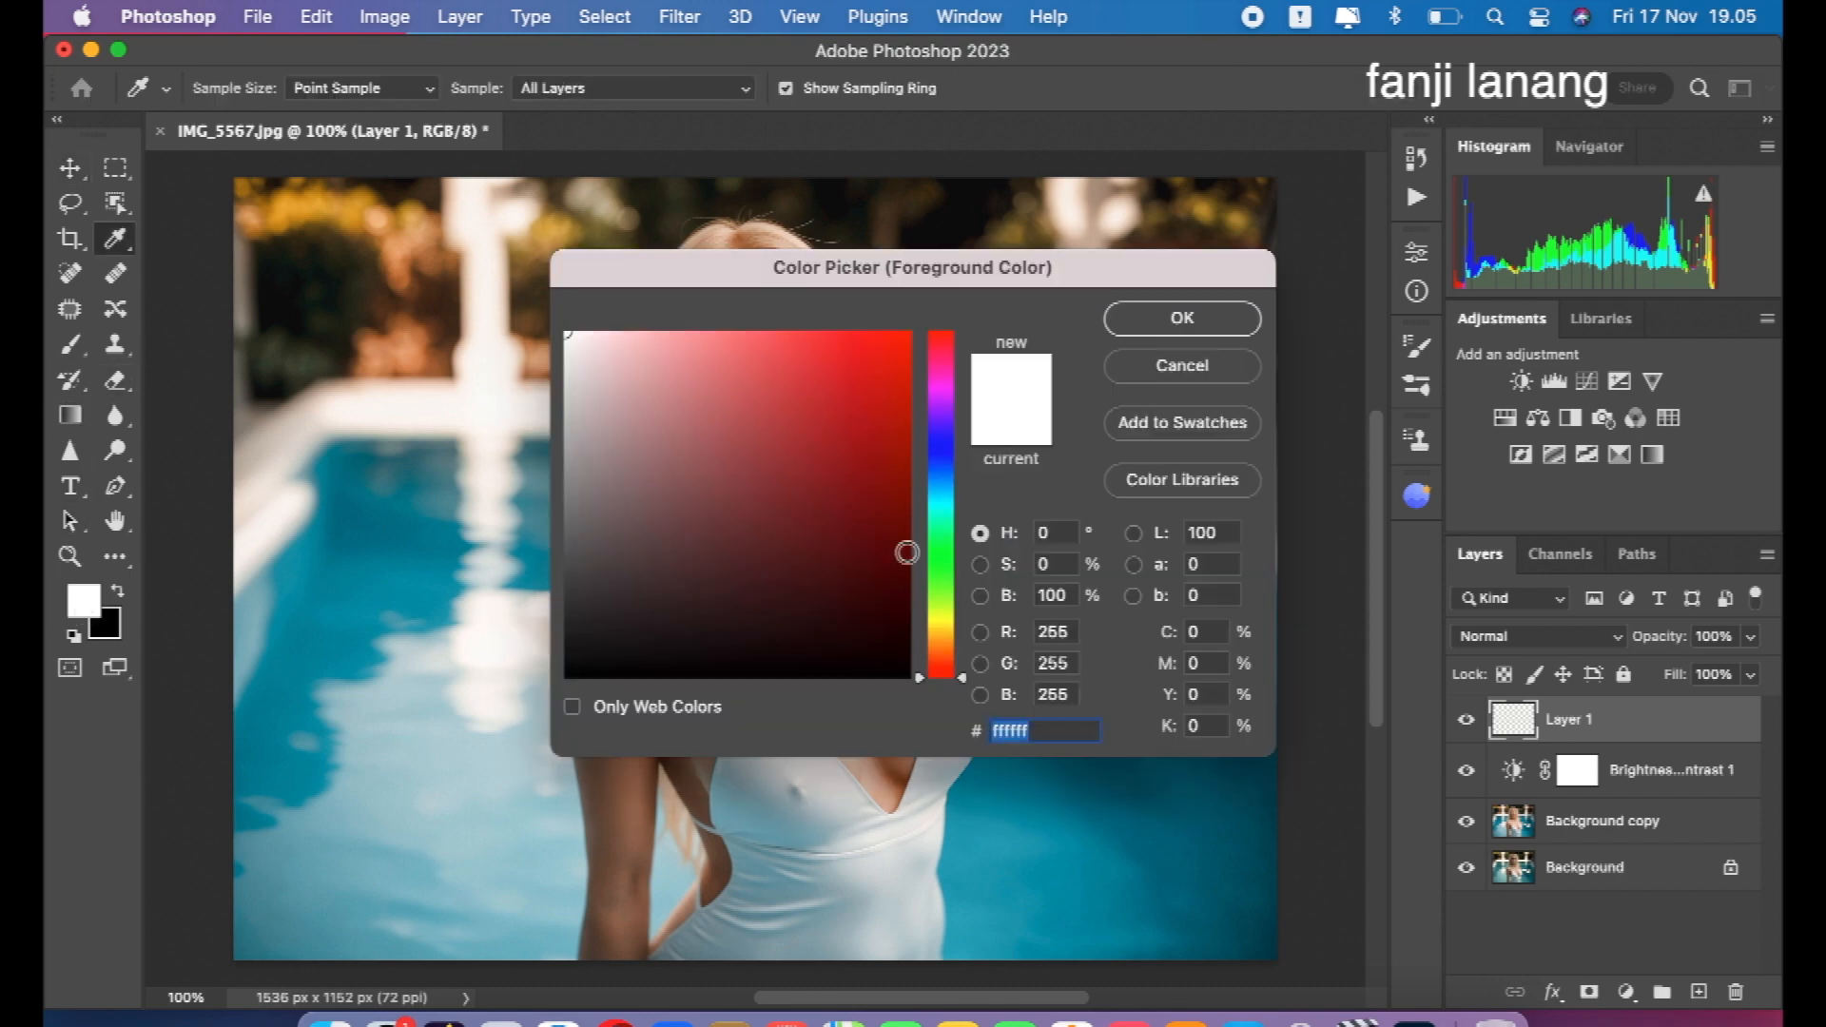
left_click(949, 493)
left_click_drag(692, 352, 631, 310)
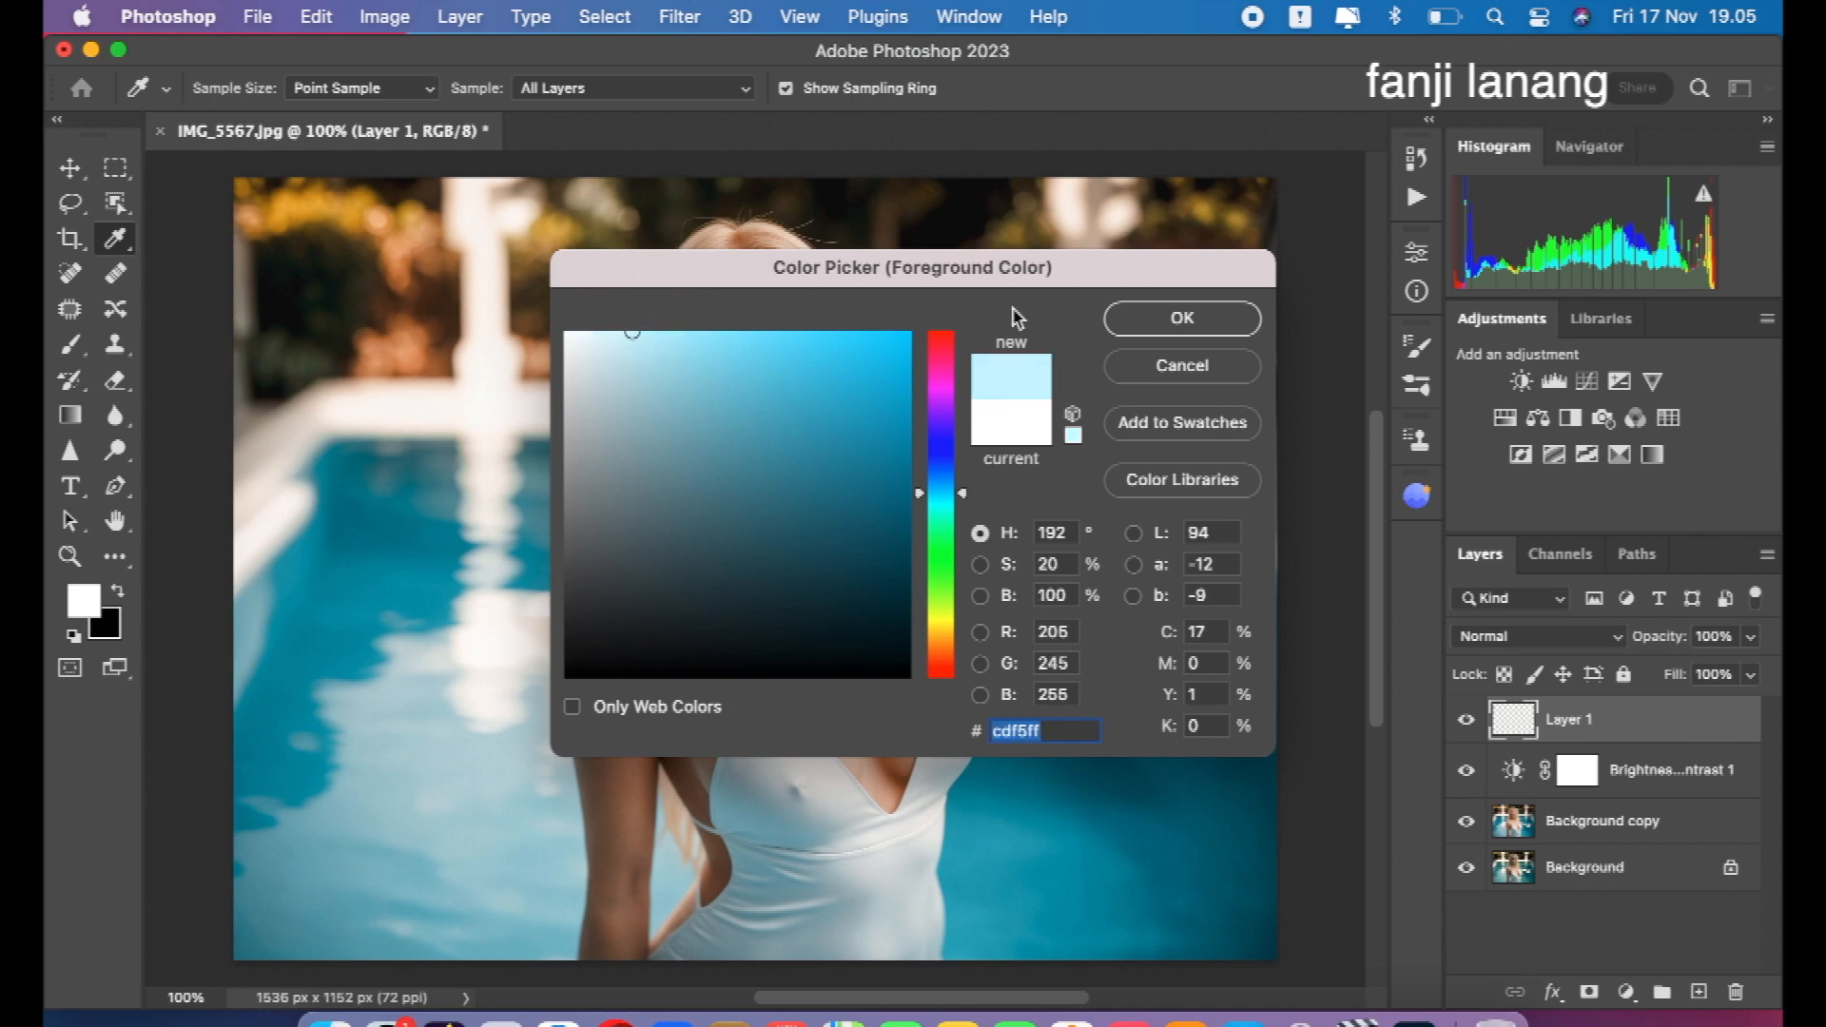
left_click(1178, 317)
- Draw a light blue-to-transparent radial gradient on the new layer, from just above the photo's upper-left pillar down toward the pool
key("g")
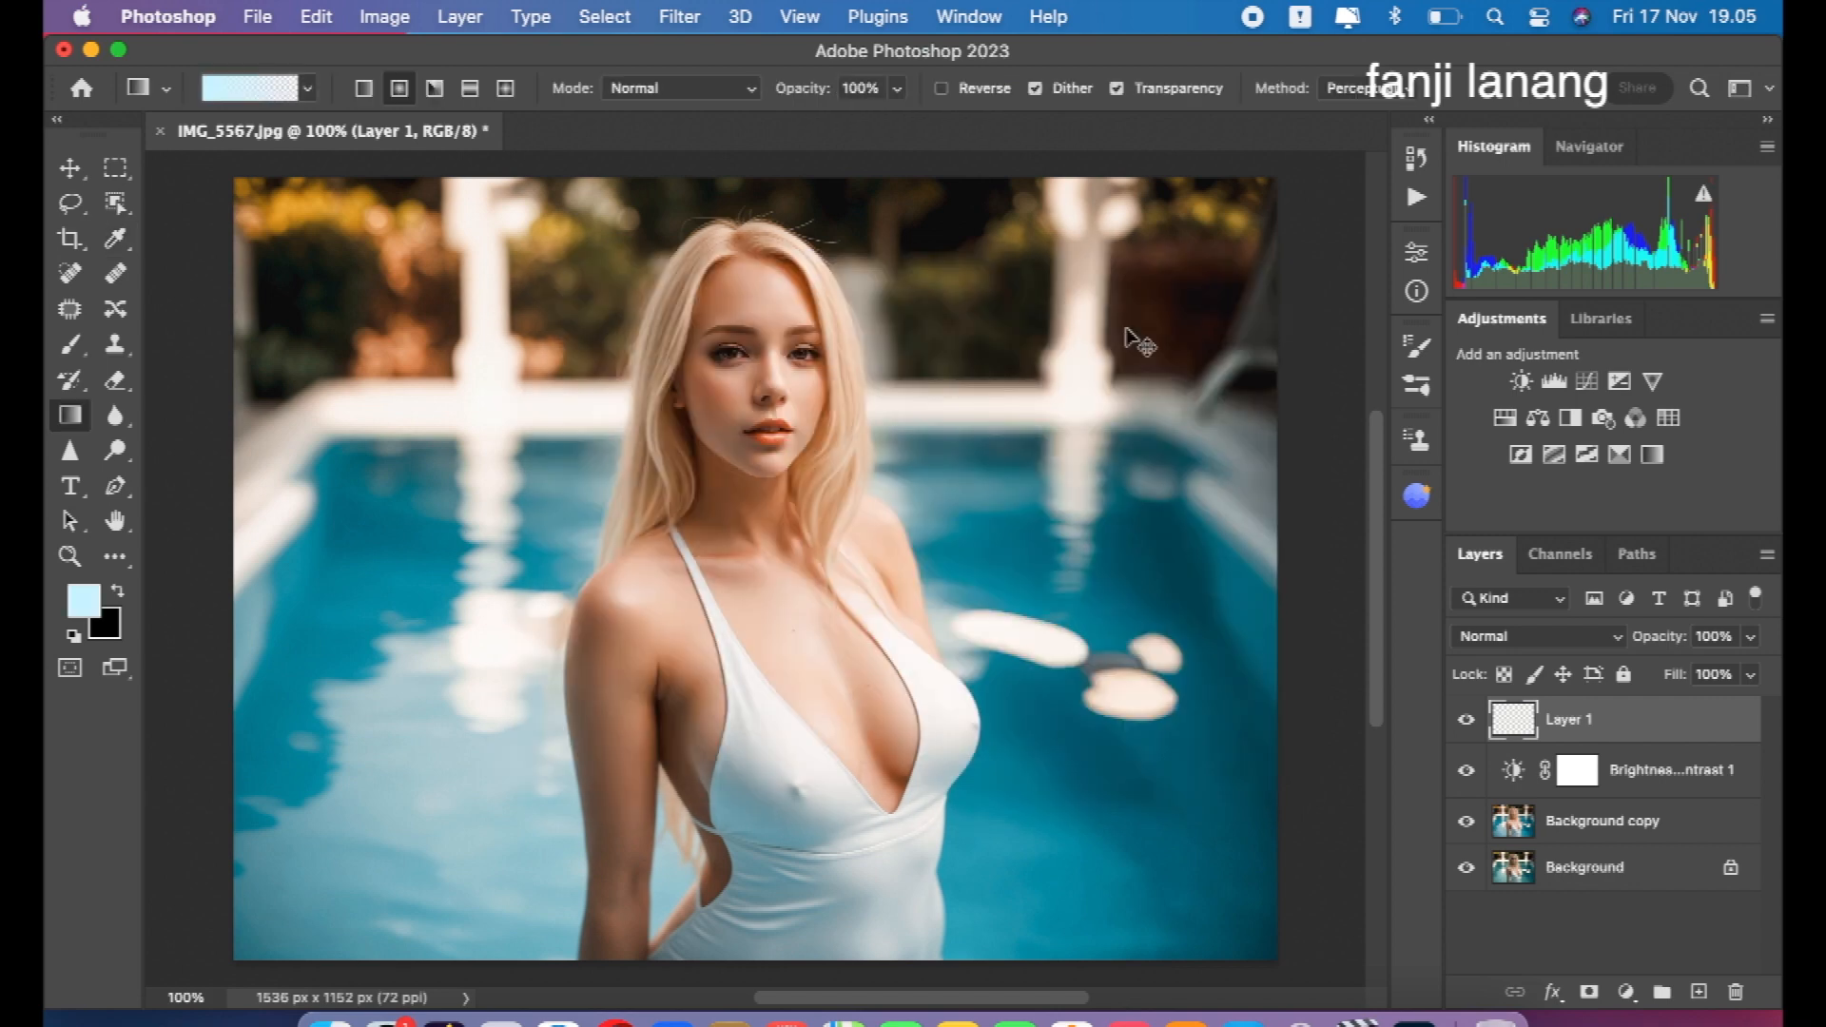
key("super+minus")
left_click_drag(542, 245, 605, 510)
left_click_drag(614, 541, 614, 541)
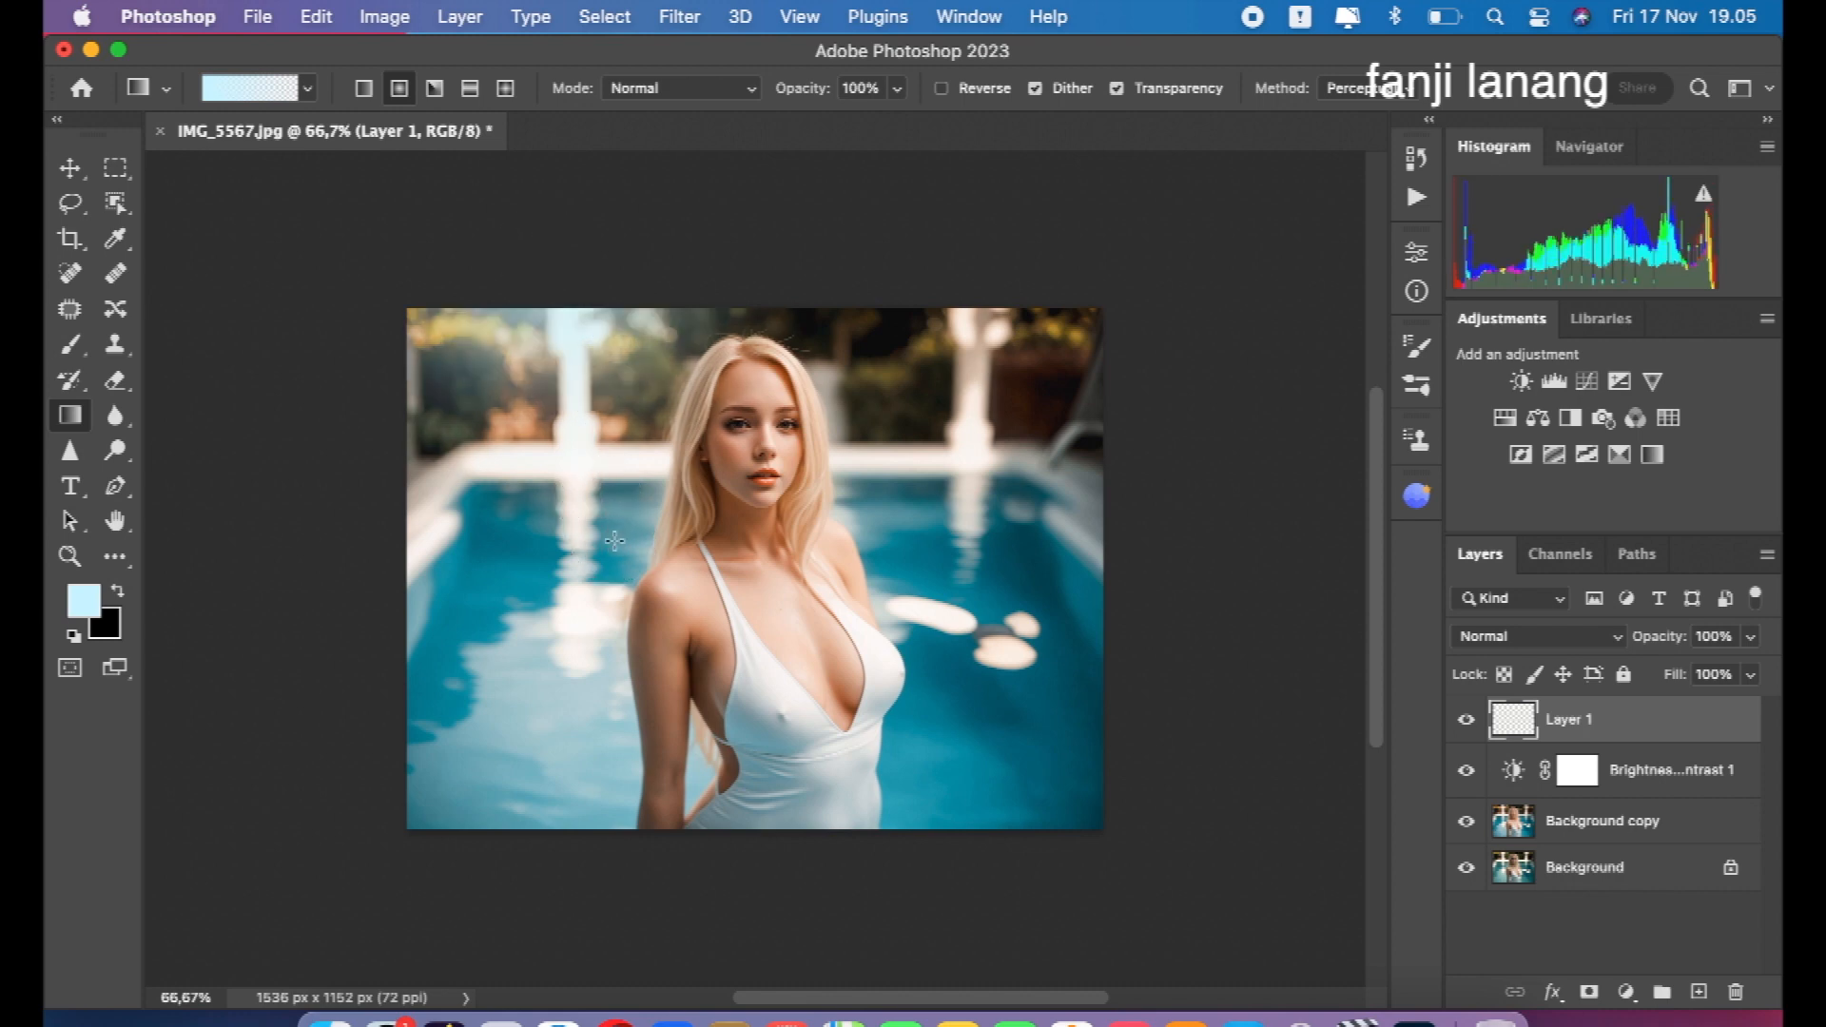
- Set the gradient layer's blend mode to Screen and toggle its visibility off and on to compare the effect
left_click(1493, 637)
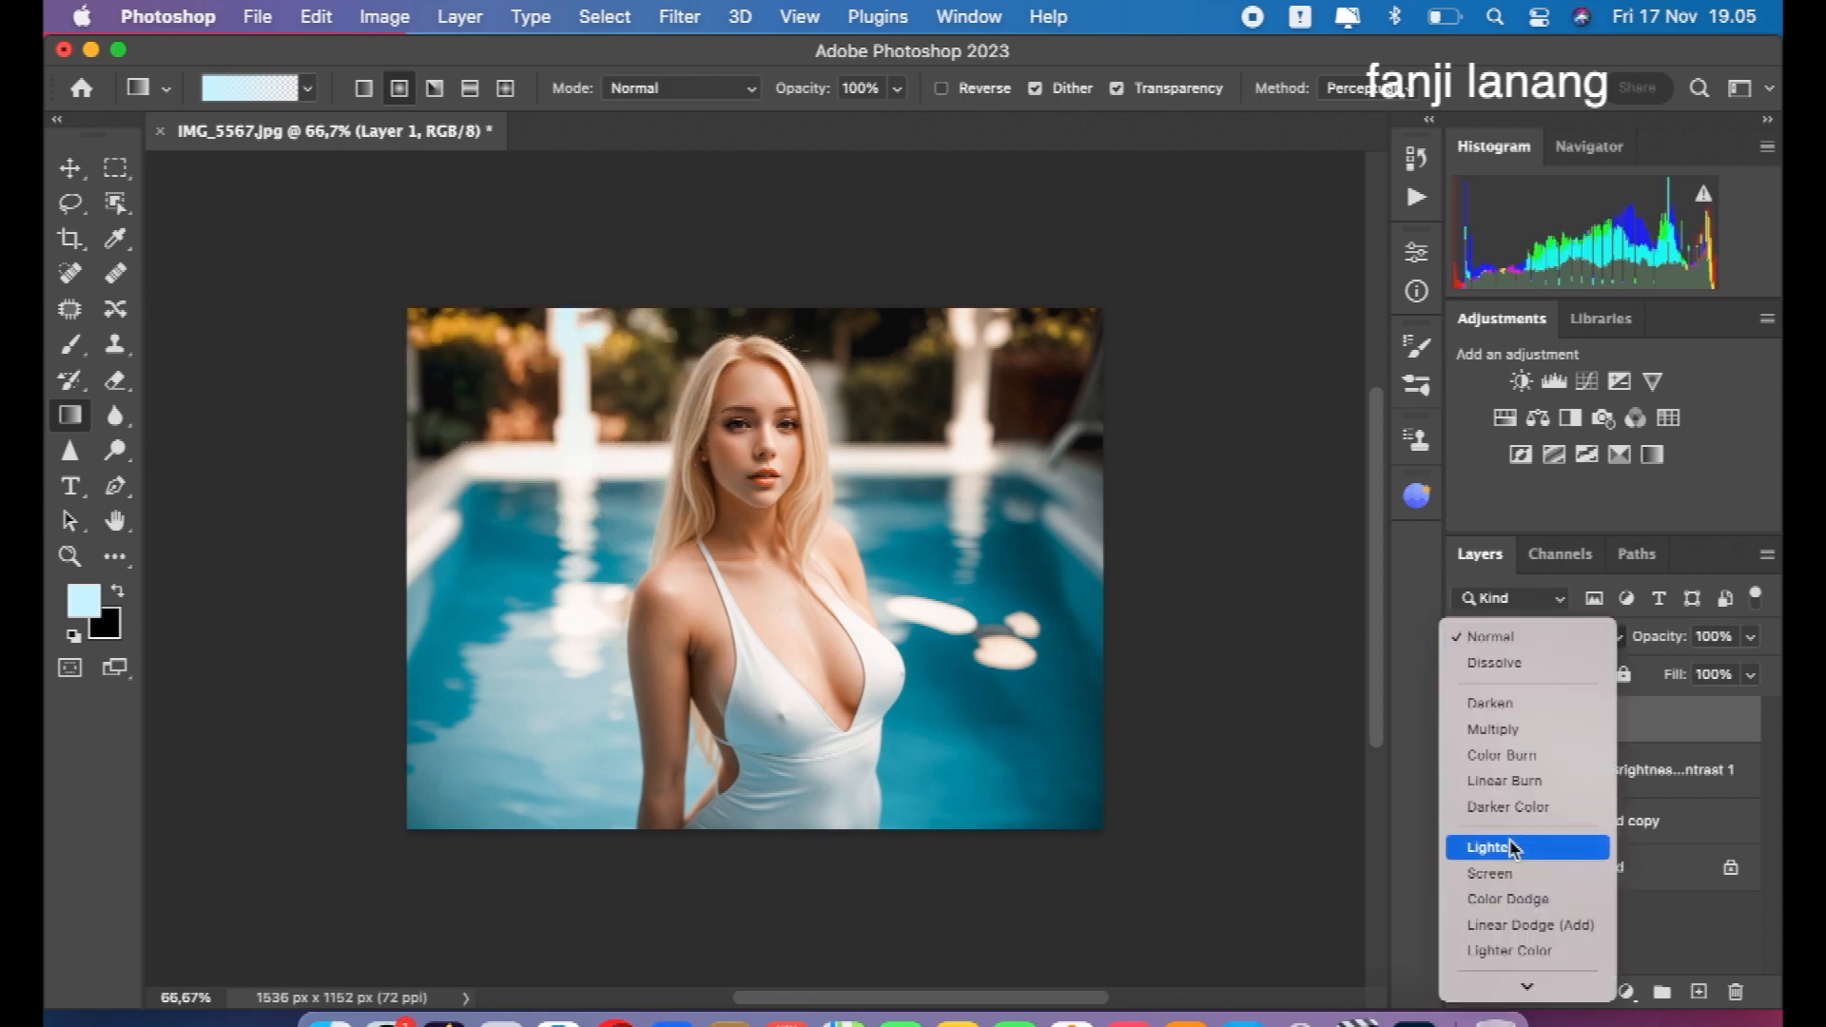
left_click(1514, 873)
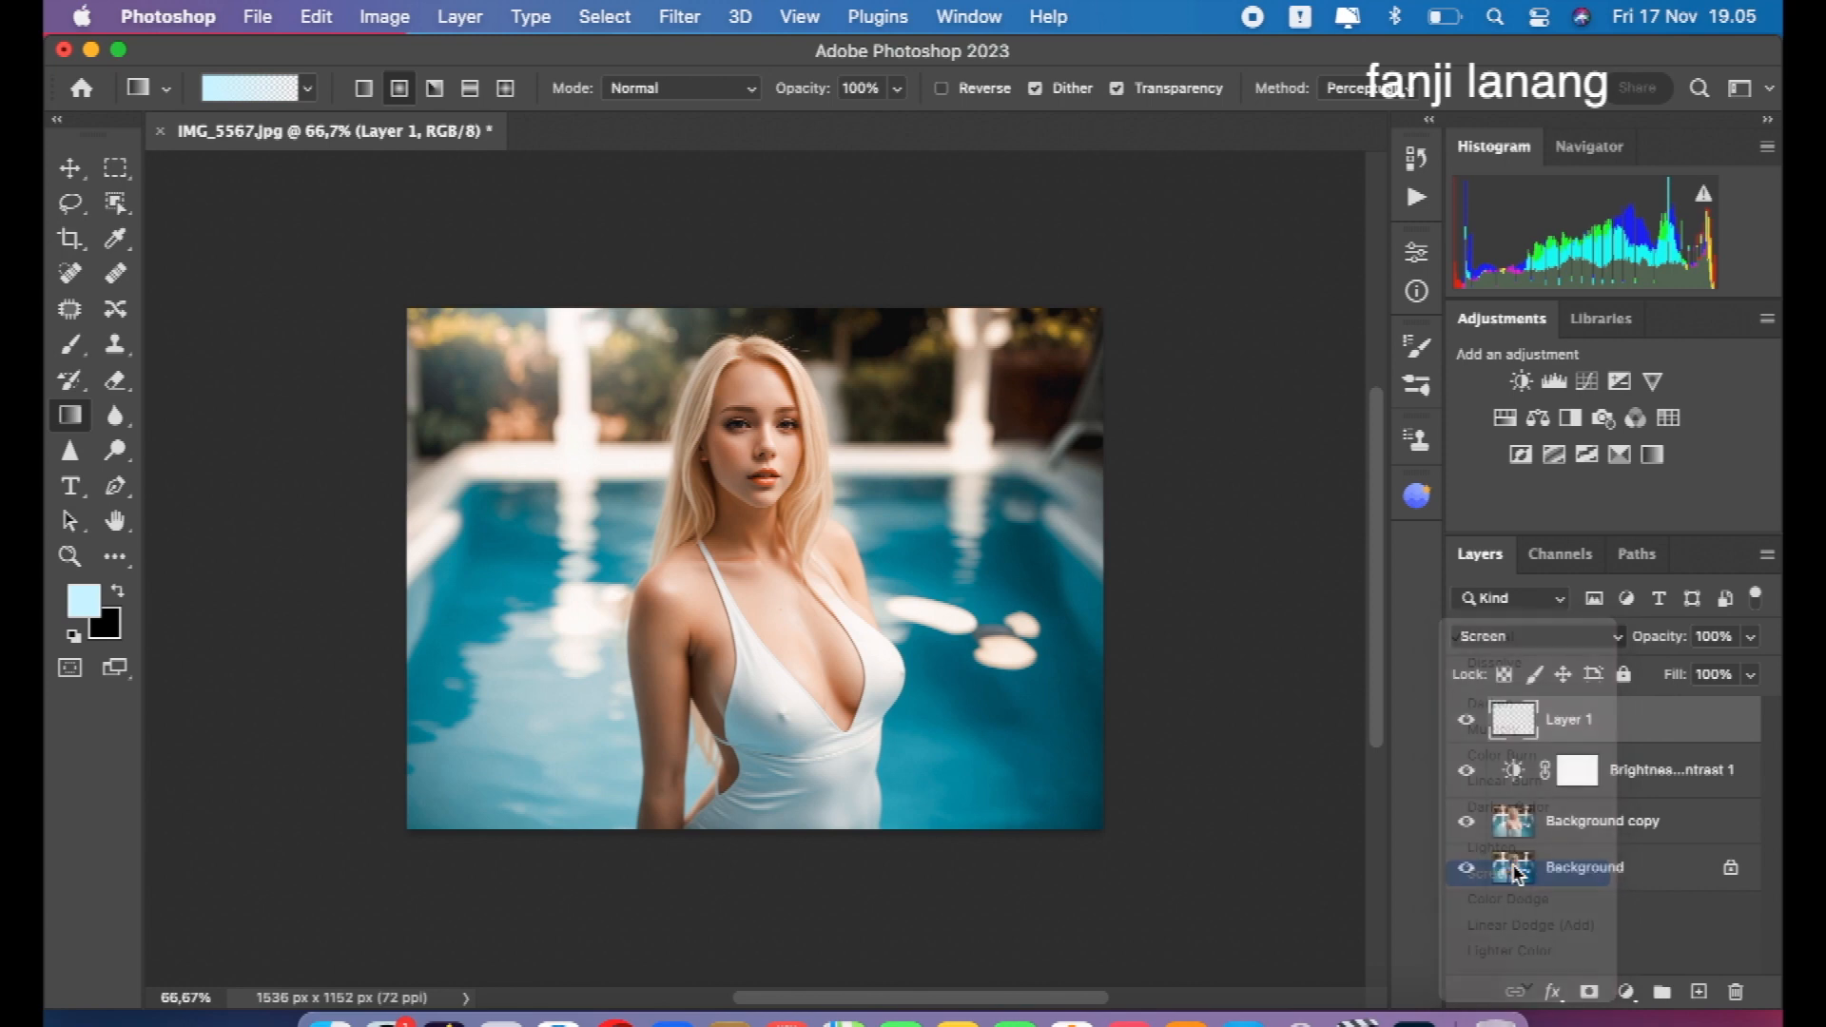
left_click(1464, 722)
left_click(1463, 723)
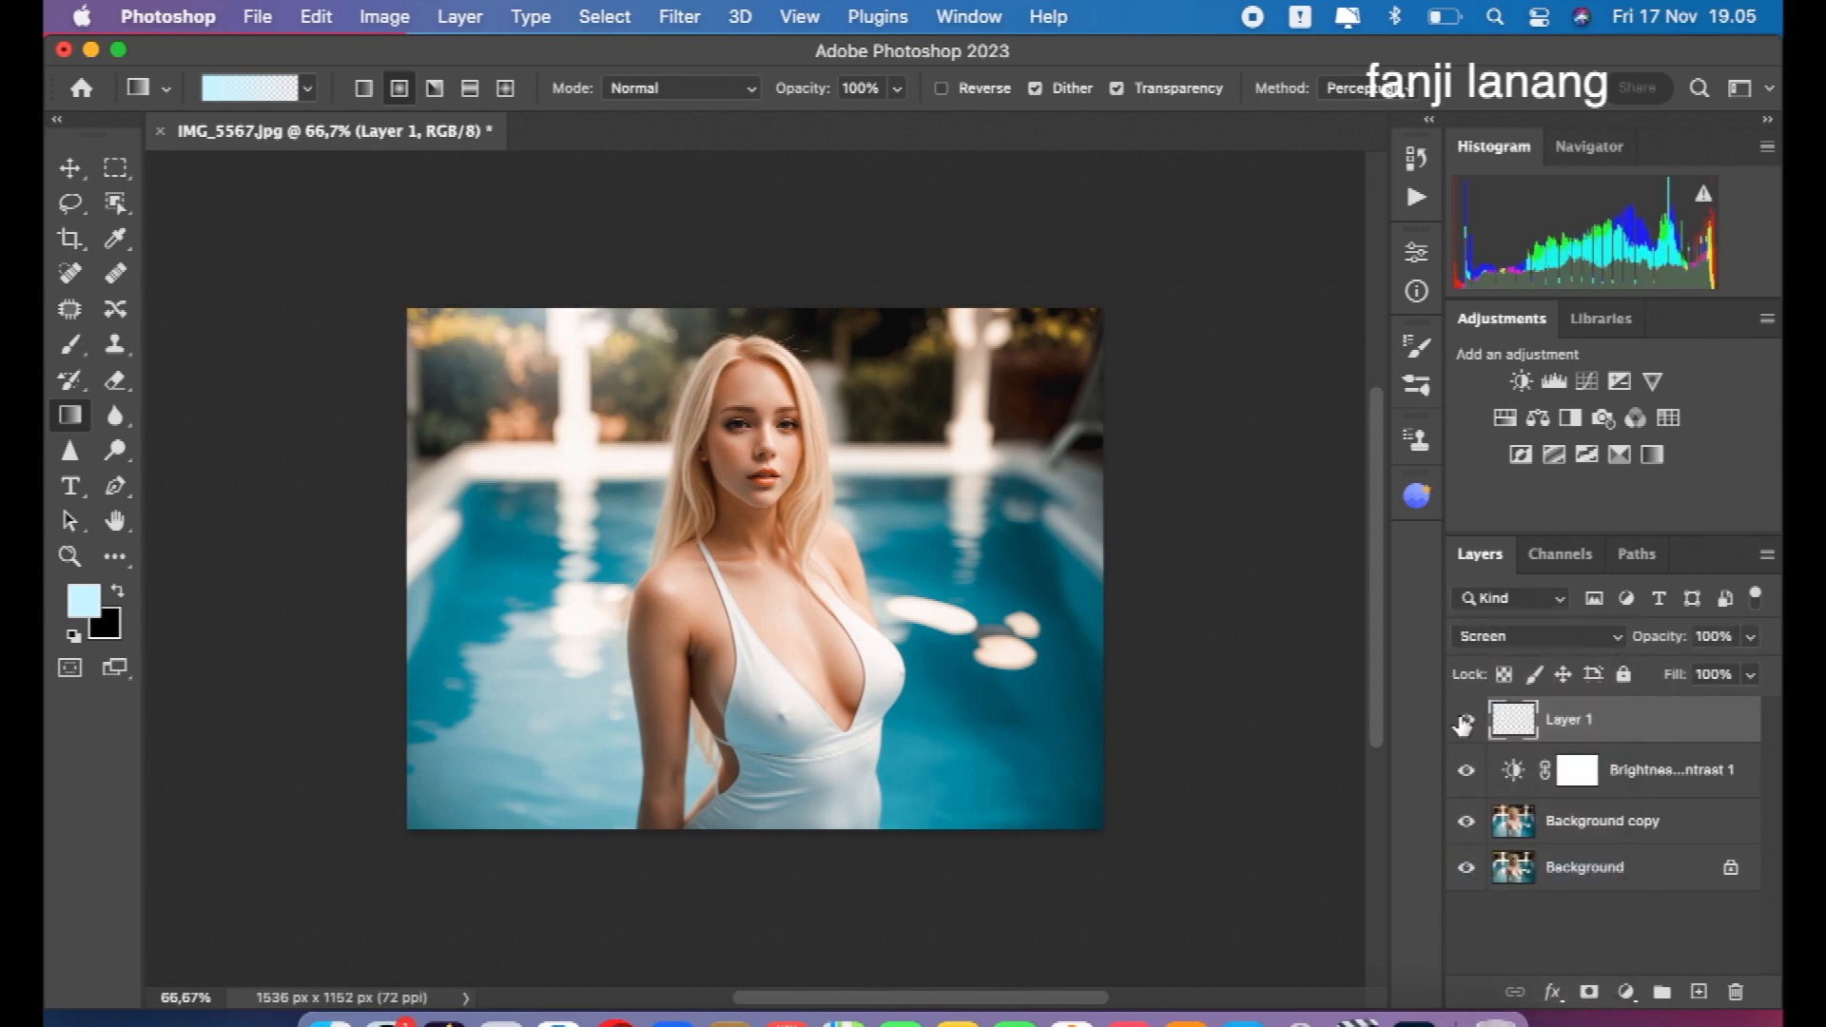
- Switch to the Move tool and fit the whole photo on screen to view the result
left_click(70, 168)
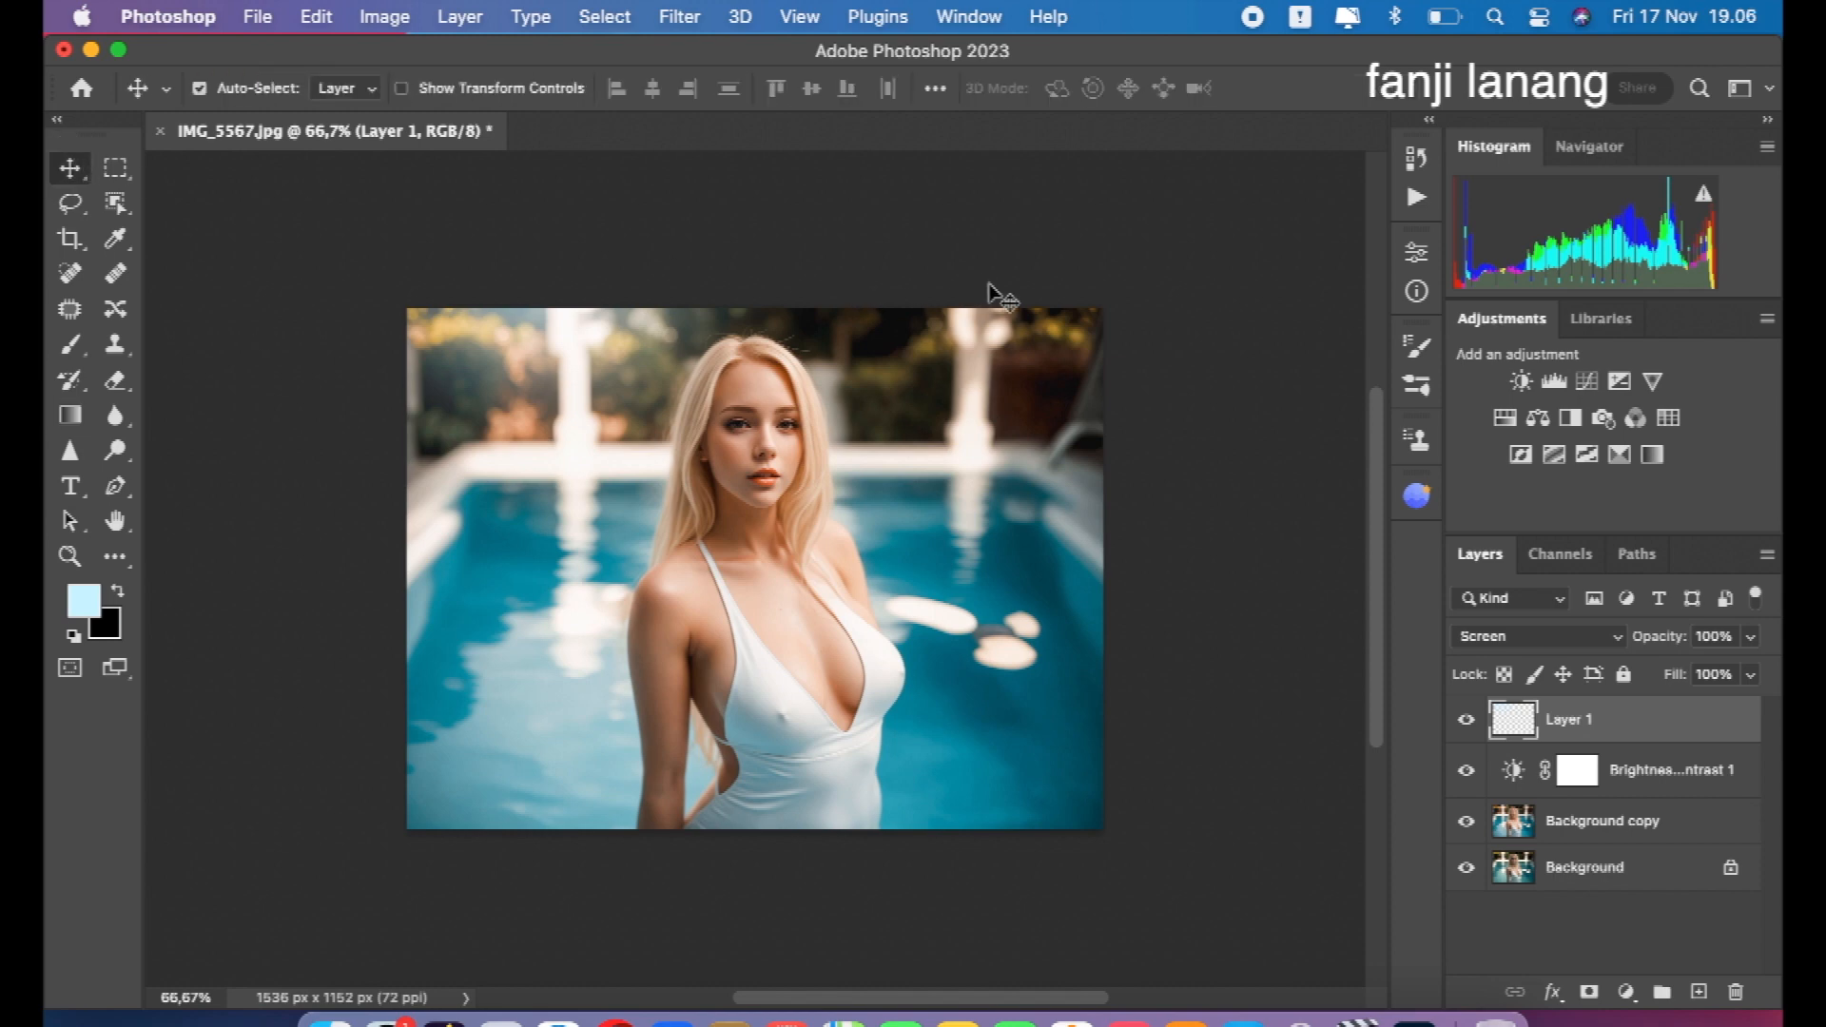
left_click(801, 19)
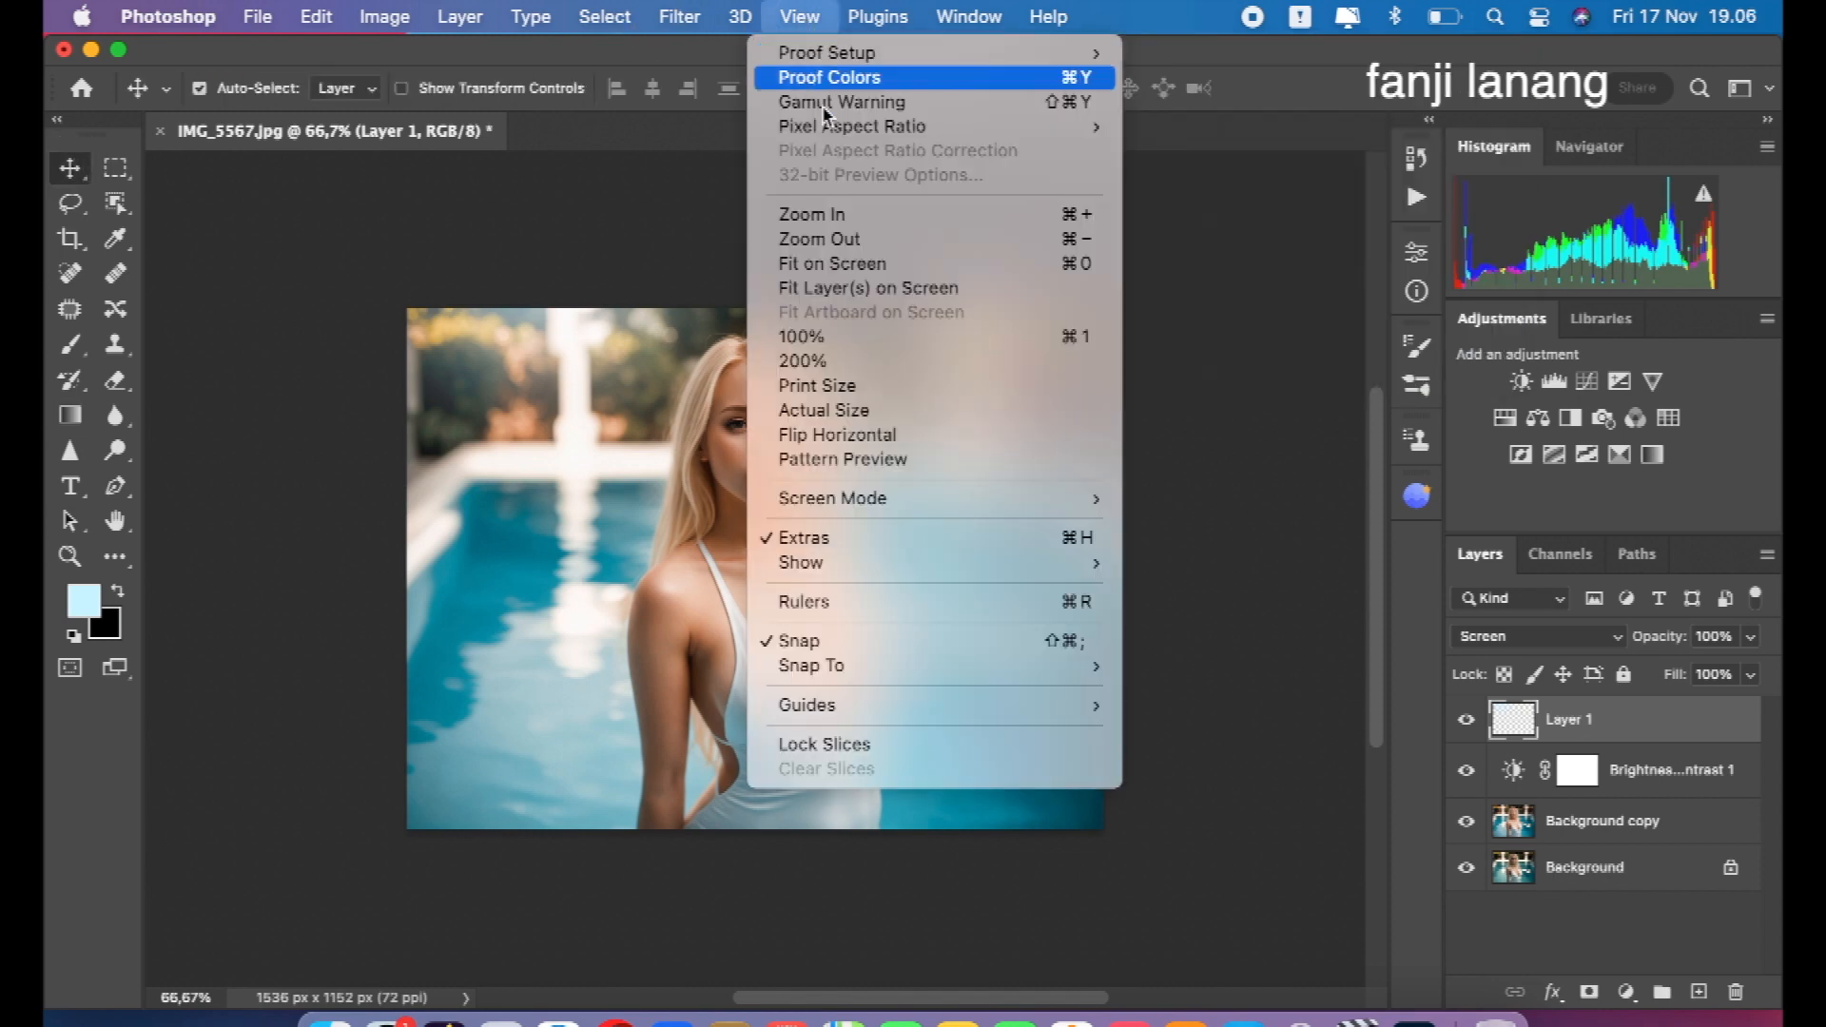
left_click(859, 262)
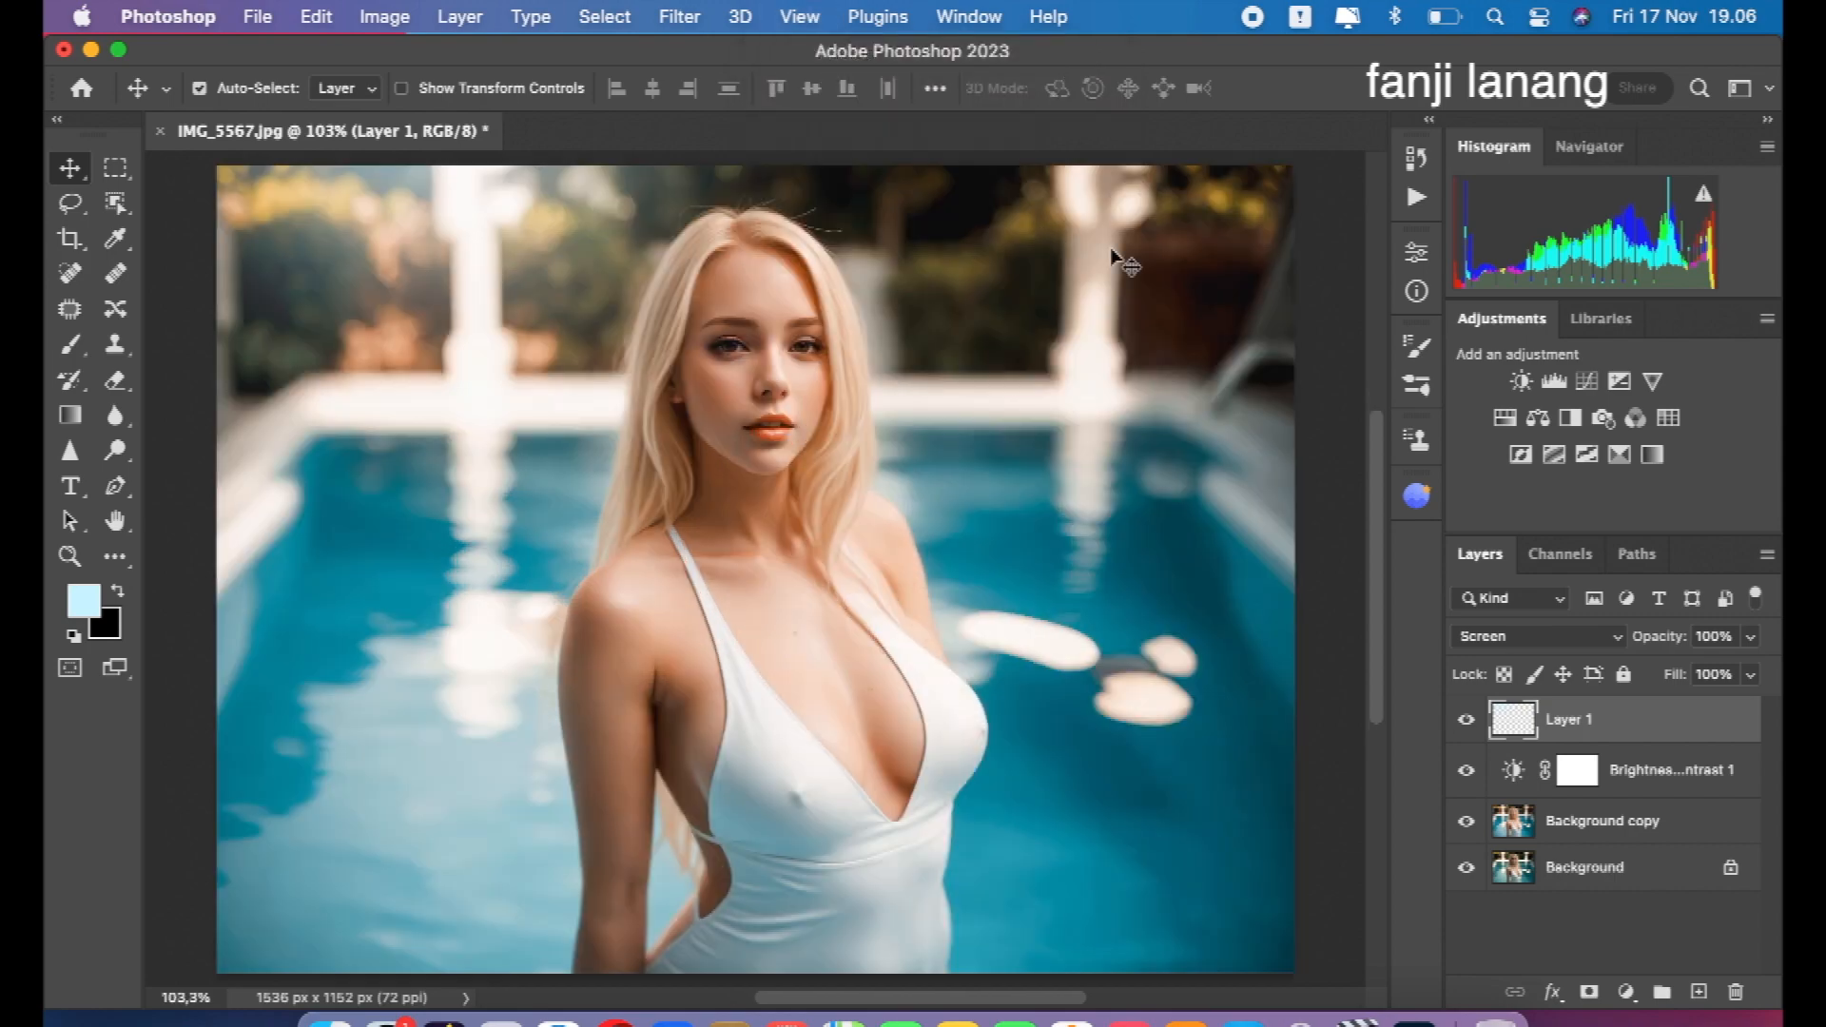